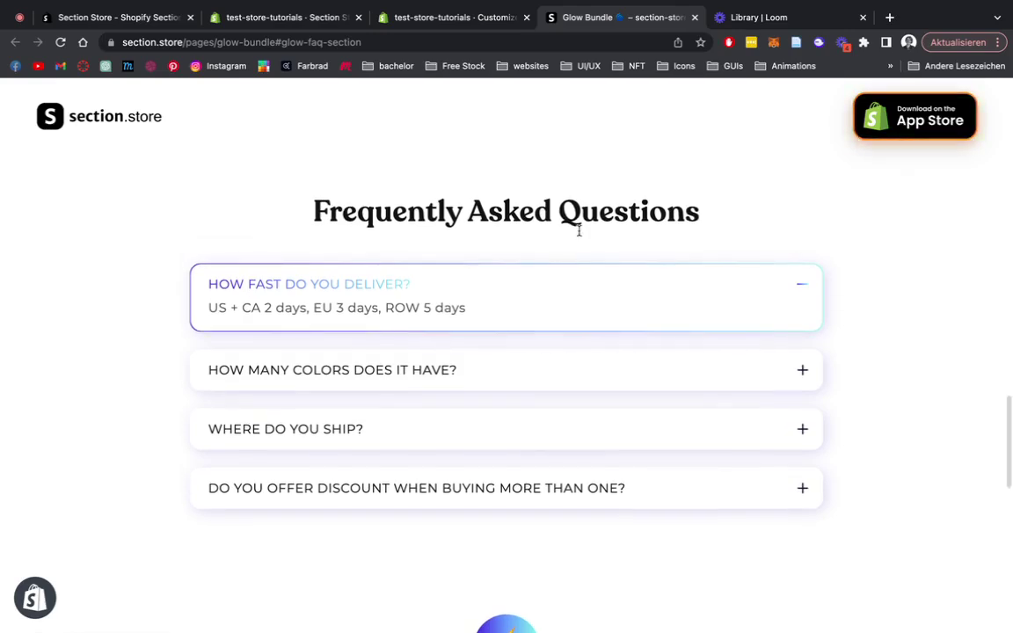
# Expand the colors, shipping and discount questions in the demo page's Frequently Asked Questions accordion, leaving all items collapsed
pyautogui.scroll(-1, 579, 230)
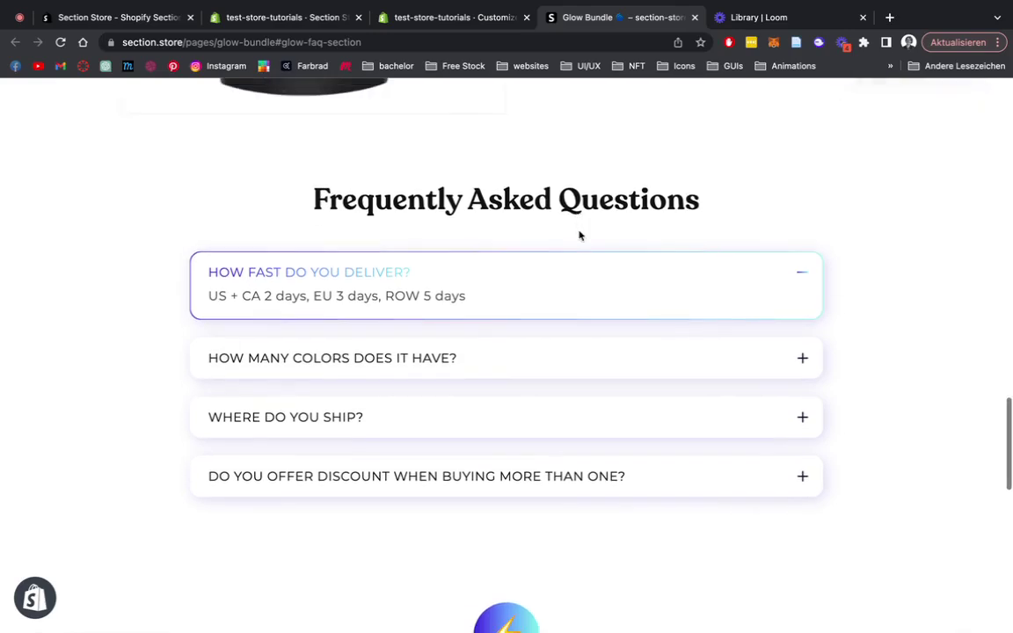
pyautogui.click(799, 362)
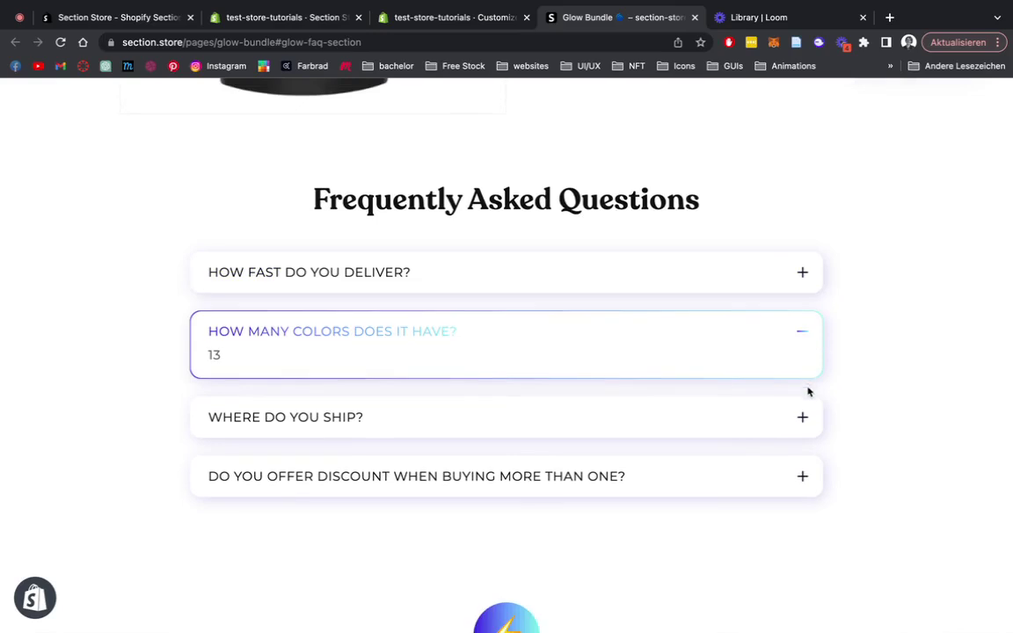
pyautogui.click(806, 421)
pyautogui.click(802, 480)
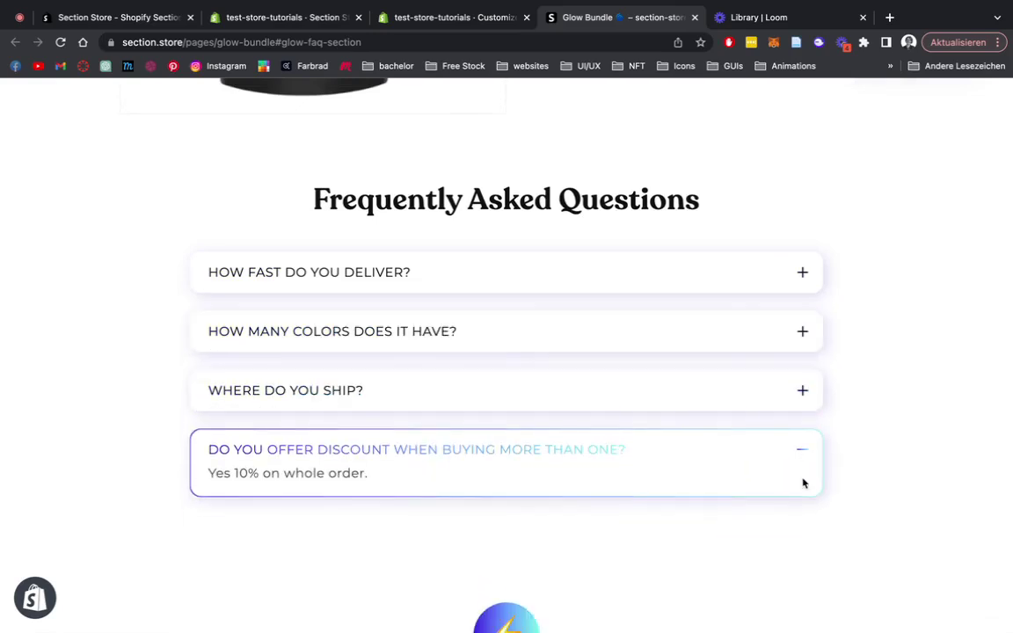
pyautogui.click(803, 451)
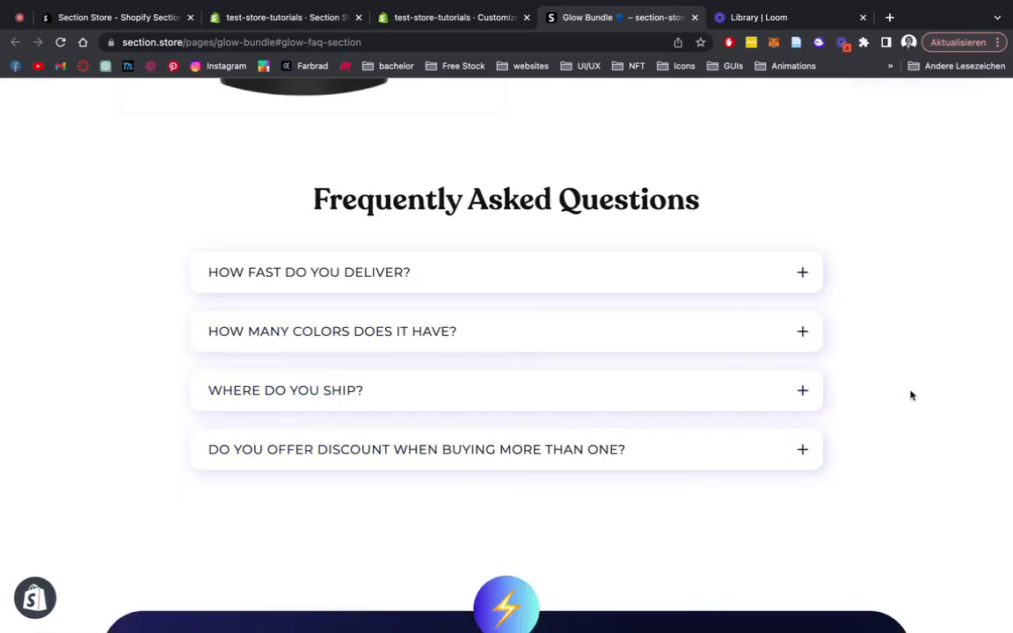
pyautogui.scroll(1, 911, 395)
pyautogui.scroll(1, 909, 396)
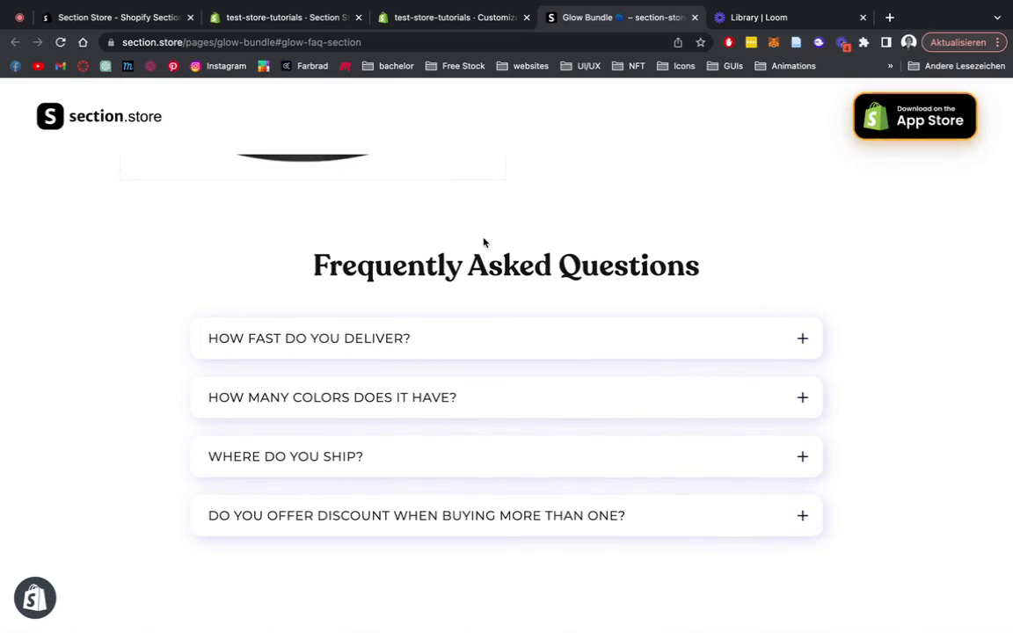
# View the Section Store app listing, and open the existing FAQ page from the online store's pages in the Shopify admin
pyautogui.click(139, 22)
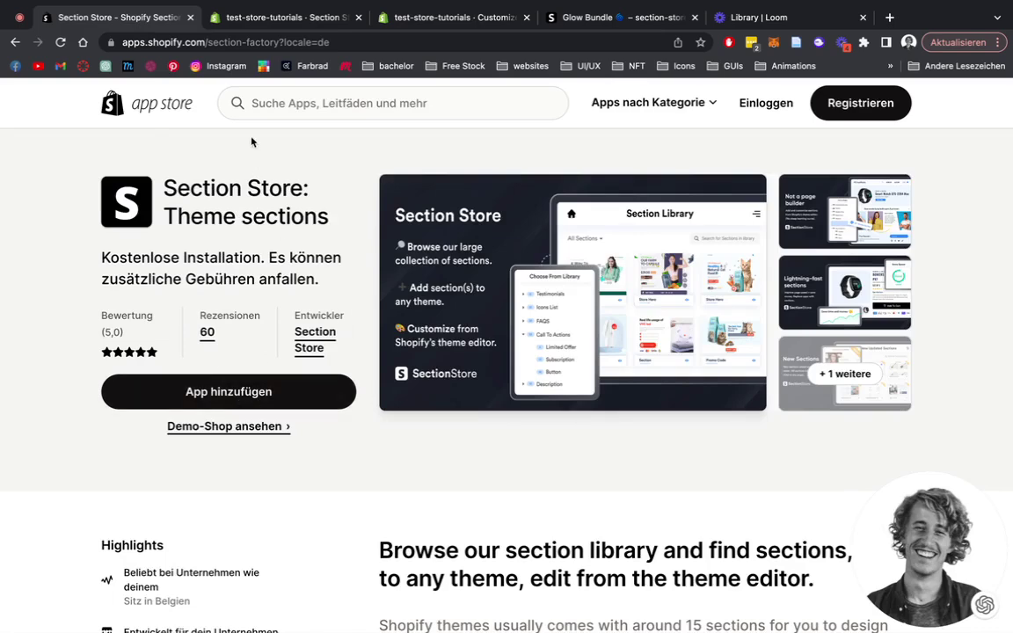
pyautogui.click(255, 20)
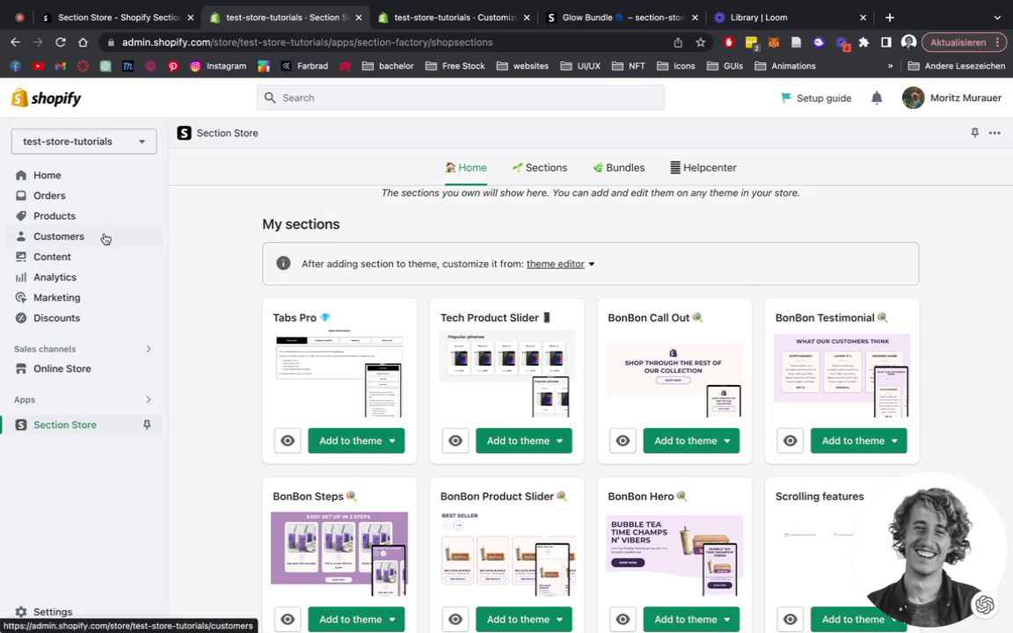
pyautogui.click(77, 367)
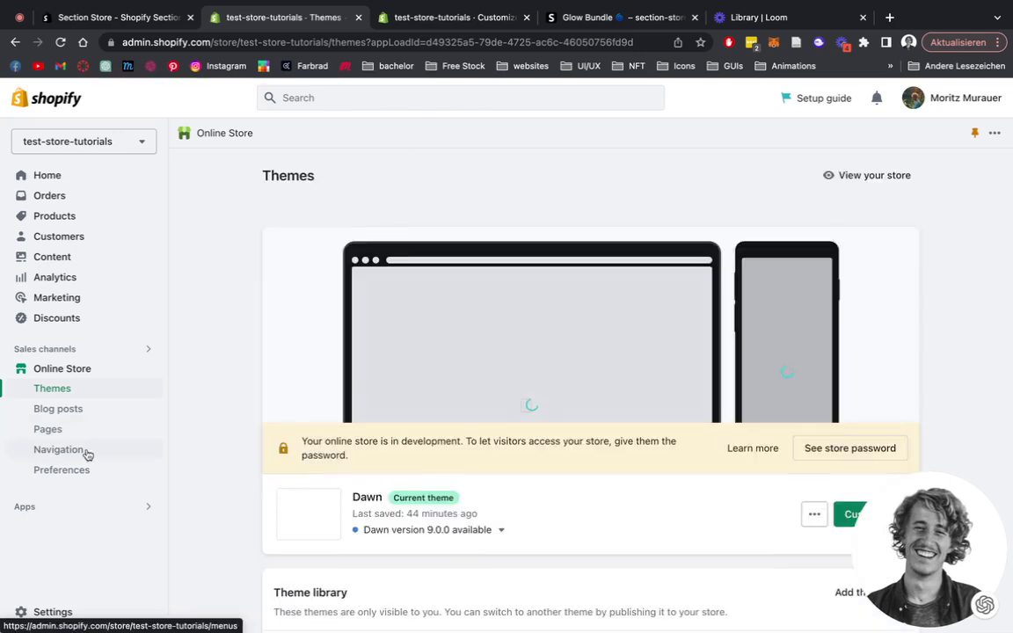
pyautogui.click(72, 431)
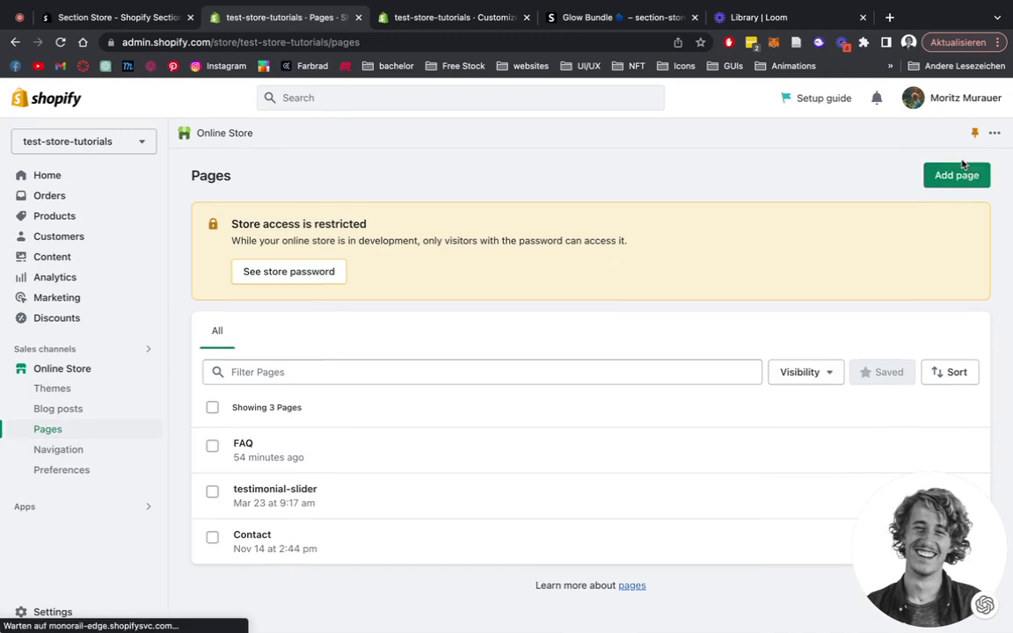
pyautogui.click(251, 443)
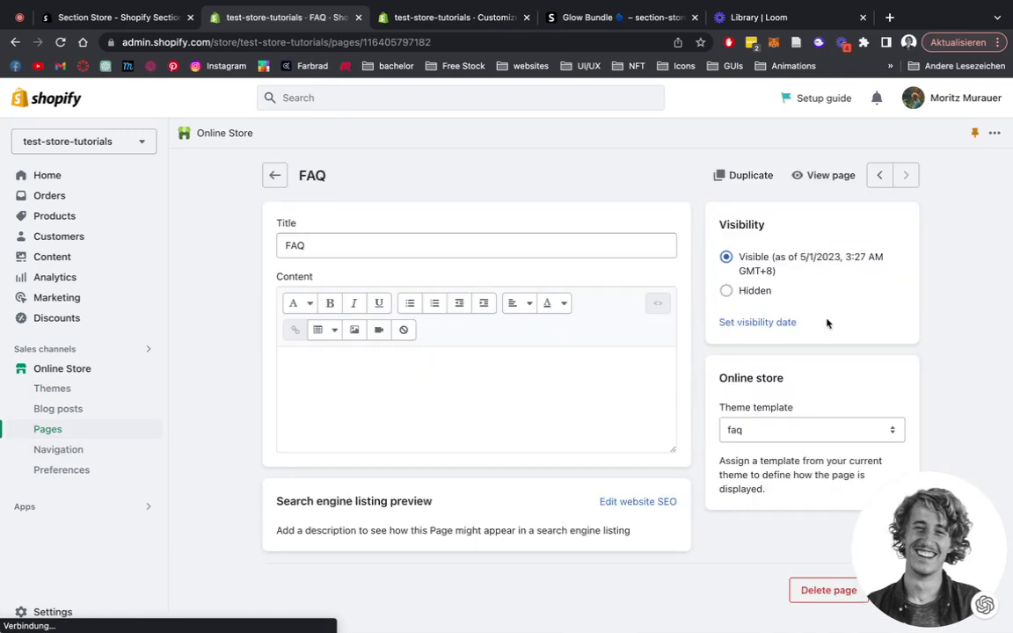
# Select faq as the theme template for the FAQ page
pyautogui.click(754, 434)
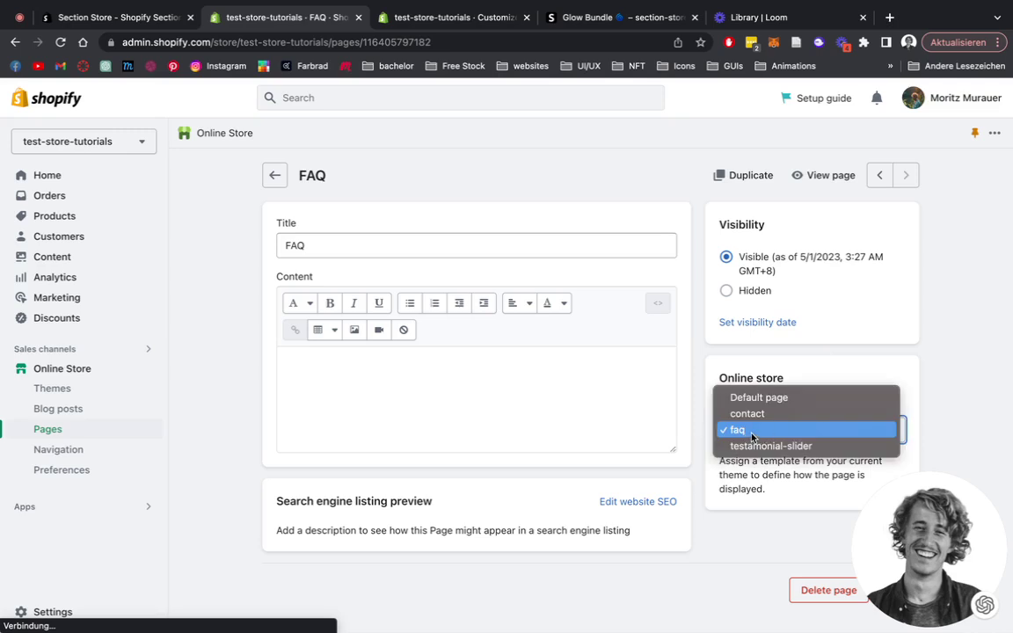
pyautogui.click(772, 429)
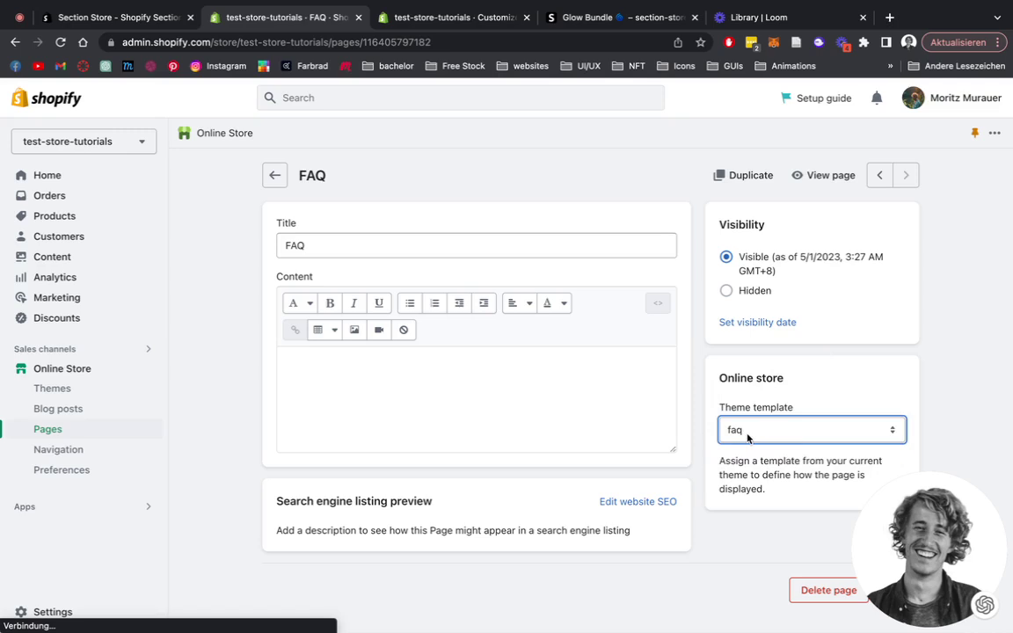
pyautogui.click(741, 431)
pyautogui.click(742, 430)
# Switch to the Dawn theme editor and list the templates available for pages
pyautogui.click(410, 17)
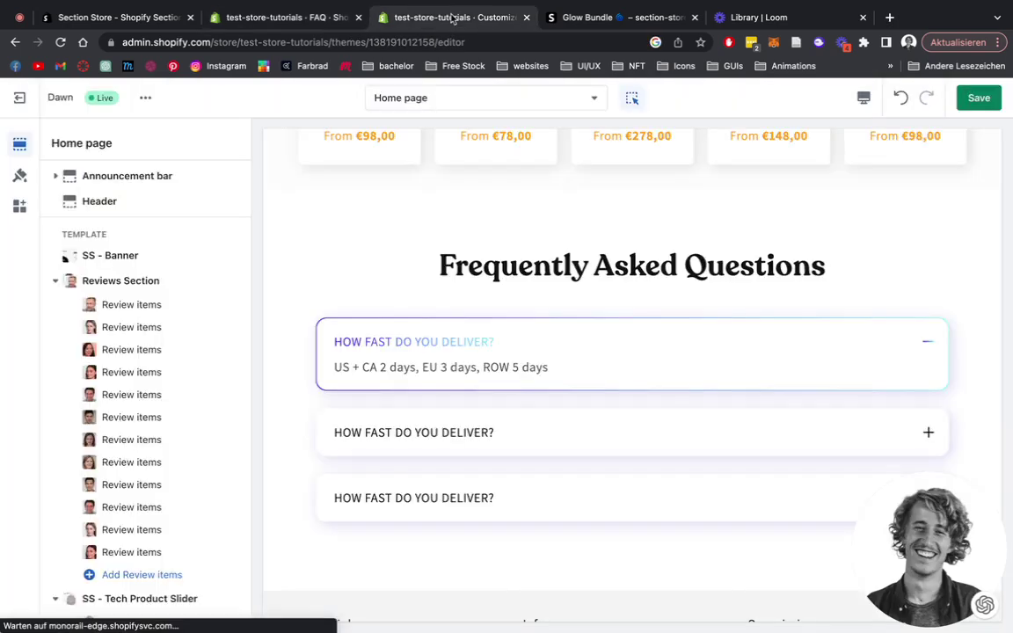
pyautogui.scroll(1, 470, 224)
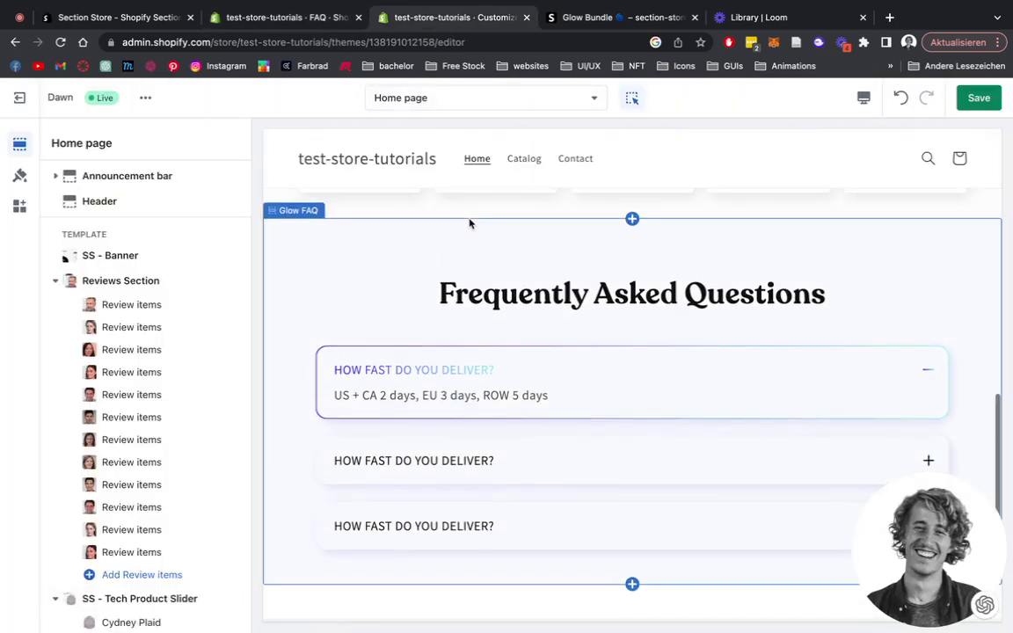
pyautogui.click(431, 97)
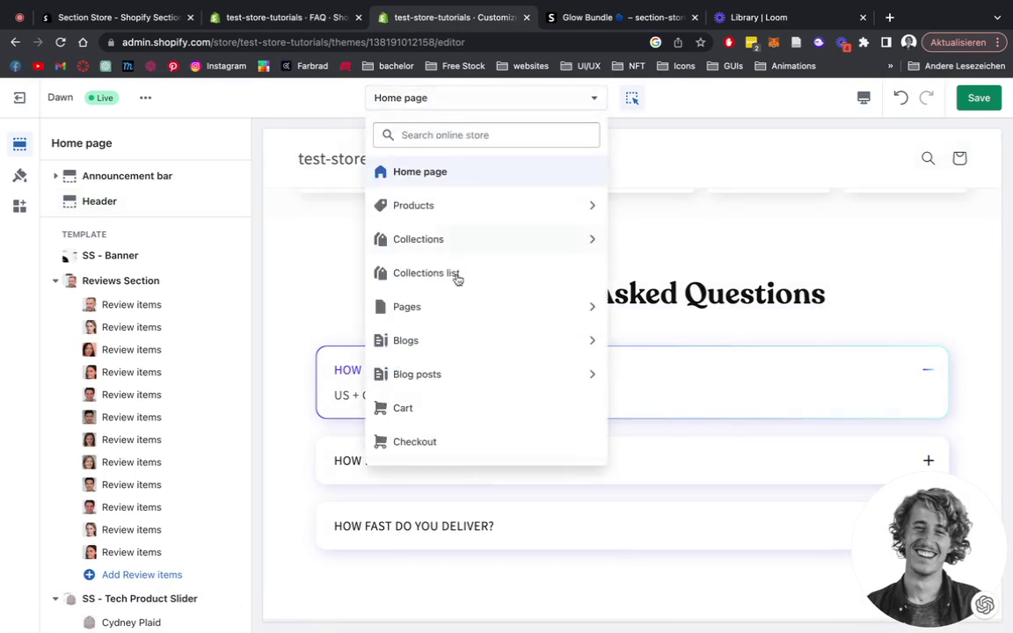
pyautogui.click(455, 306)
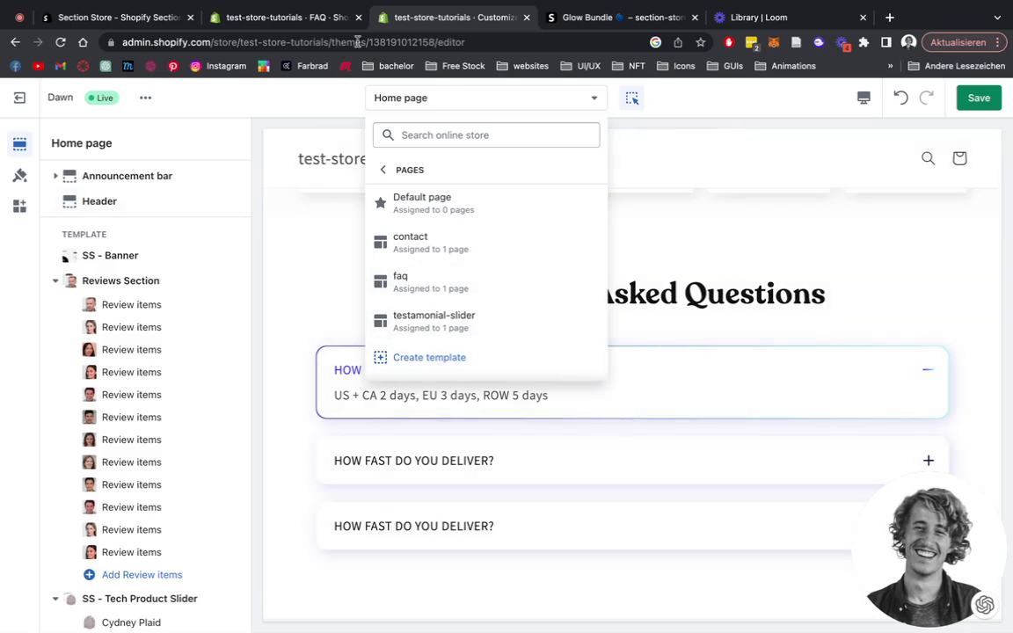
# Open the installed Section Store app in the Shopify admin and search its sections for "faq"
pyautogui.click(299, 19)
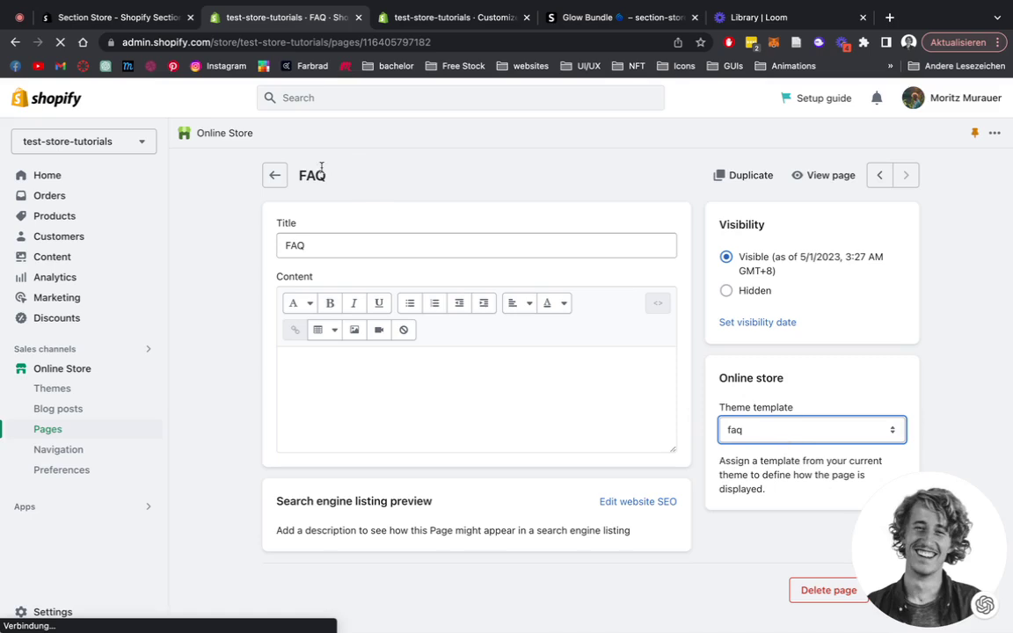
pyautogui.click(127, 507)
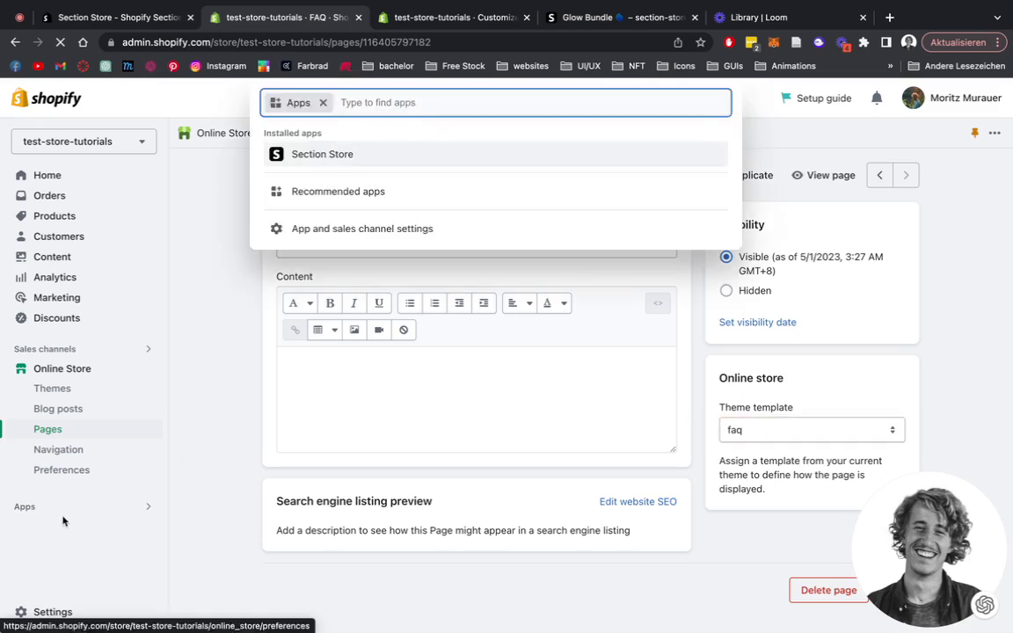
pyautogui.click(353, 158)
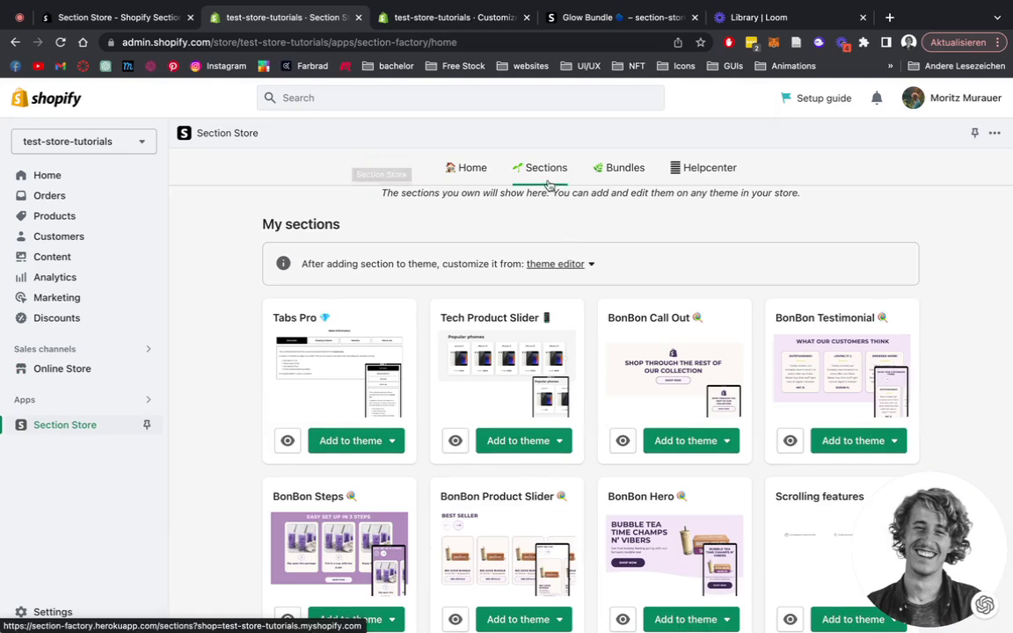
pyautogui.click(546, 168)
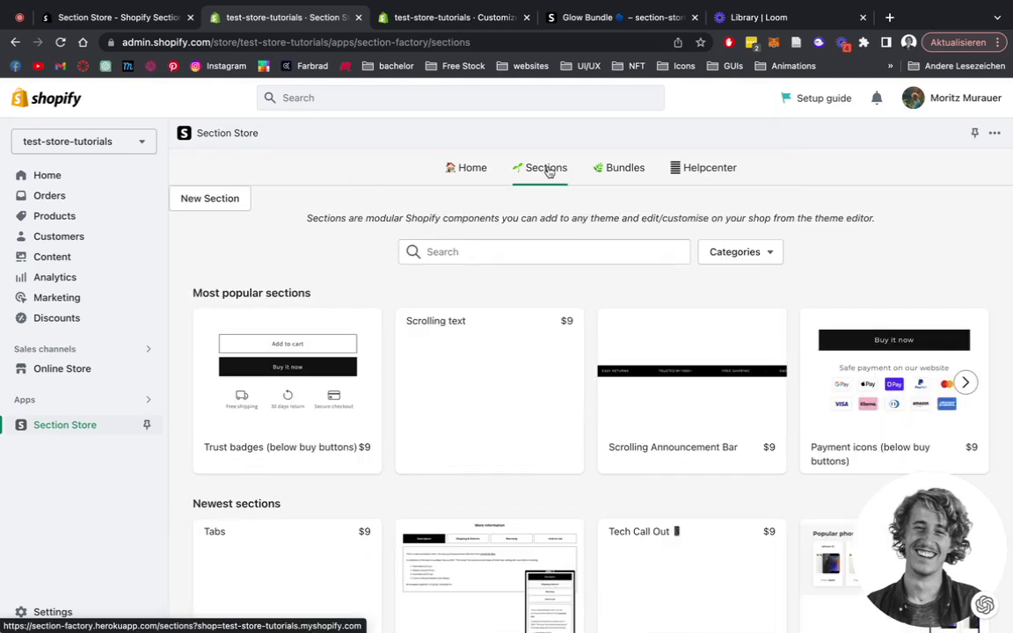
pyautogui.click(579, 248)
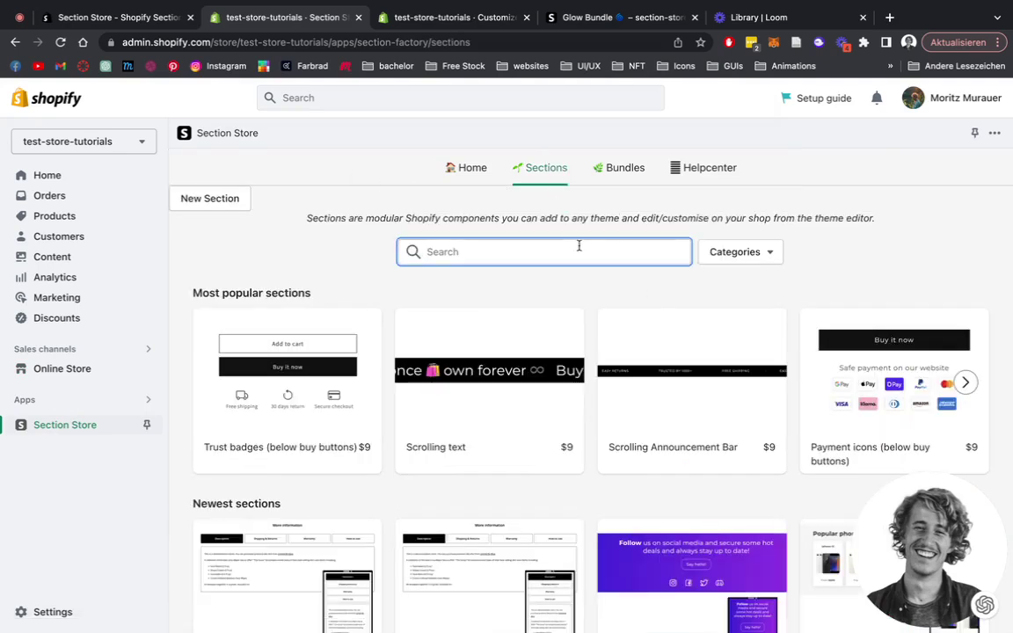
pyautogui.write('faq')
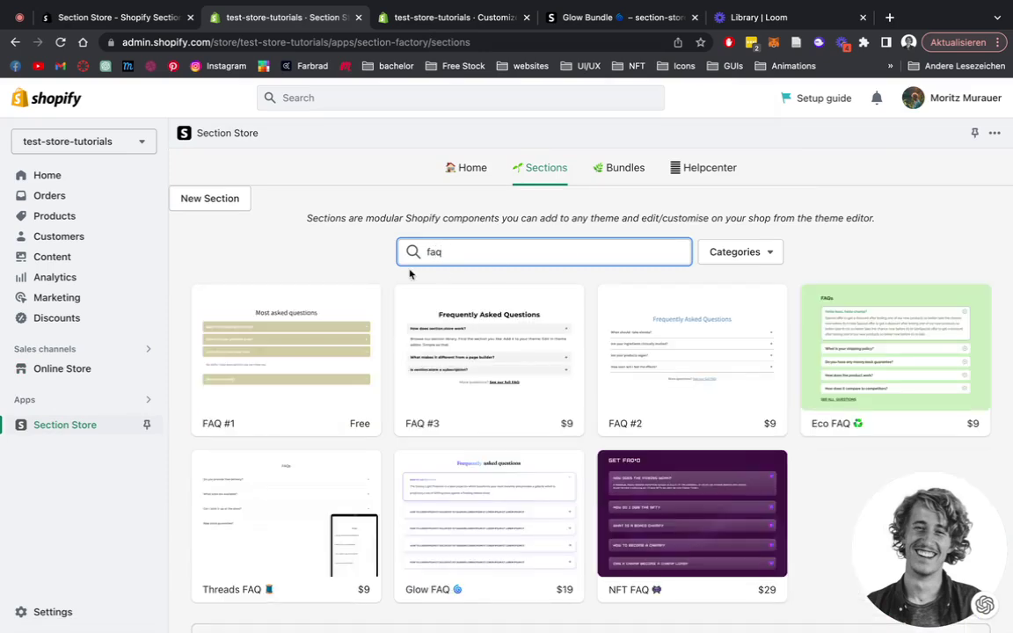
pyautogui.scroll(-1, 409, 274)
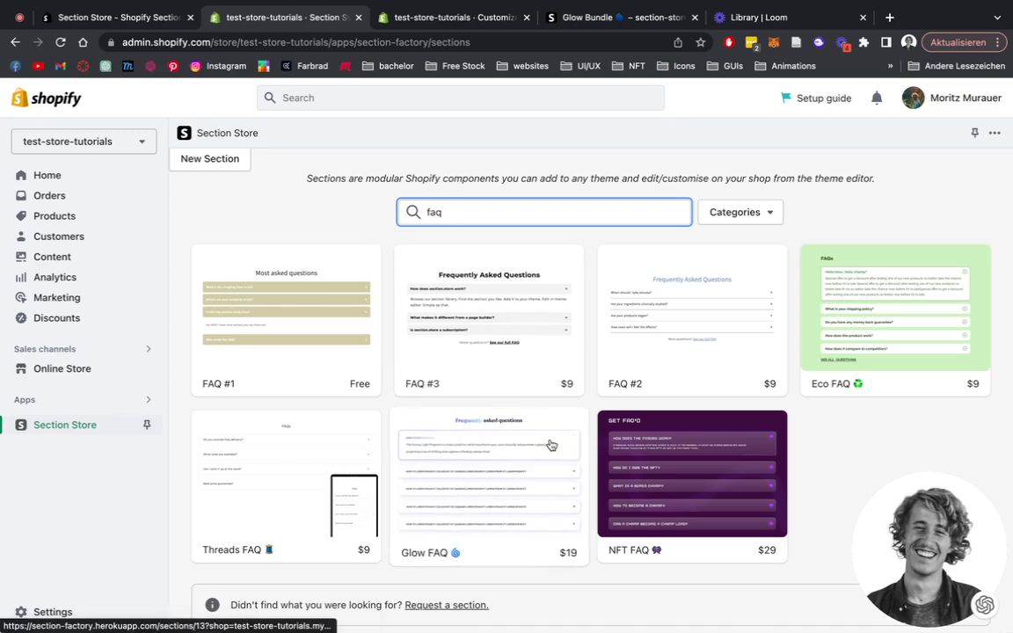
# Browse the section bundles offered in Section Store
pyautogui.scroll(2, 550, 444)
pyautogui.click(617, 163)
pyautogui.scroll(-3, 620, 327)
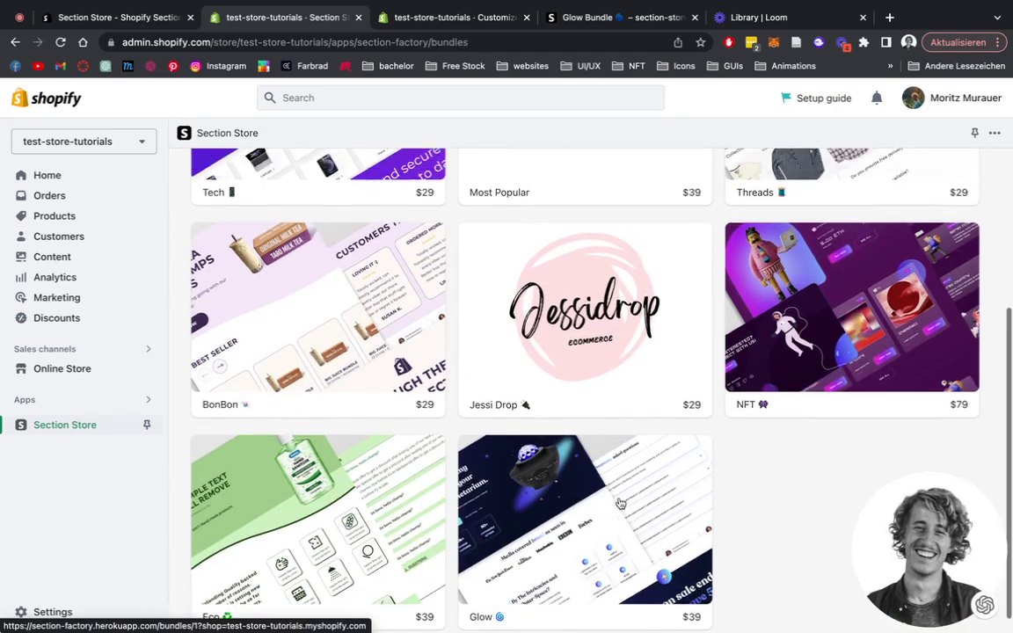
pyautogui.scroll(3, 694, 596)
# Search the section library for "faq" again and view the Glow FAQ section's details
pyautogui.click(541, 169)
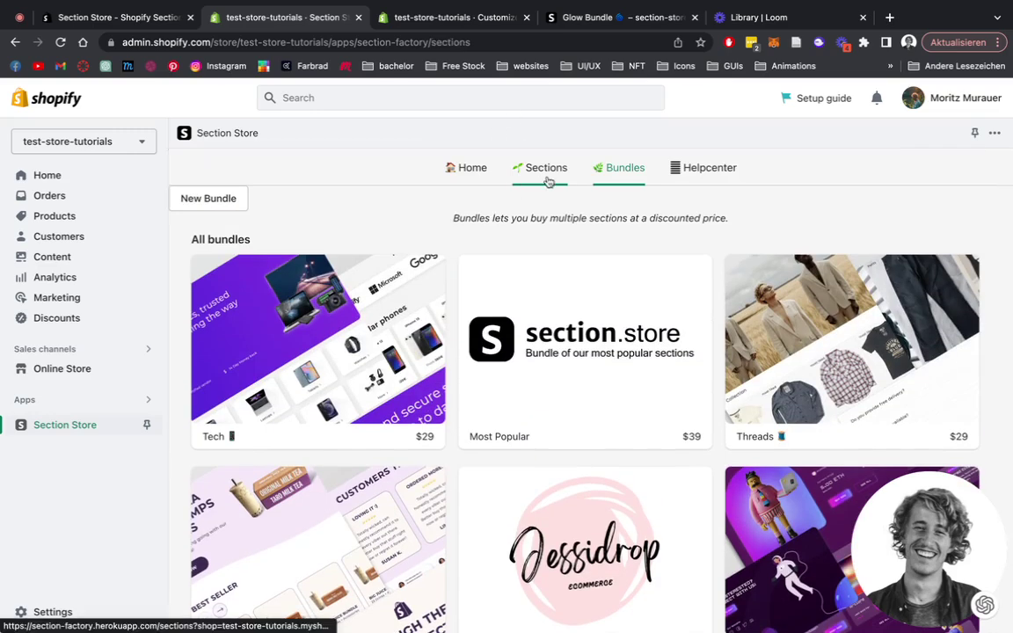
pyautogui.click(487, 249)
pyautogui.write('faq')
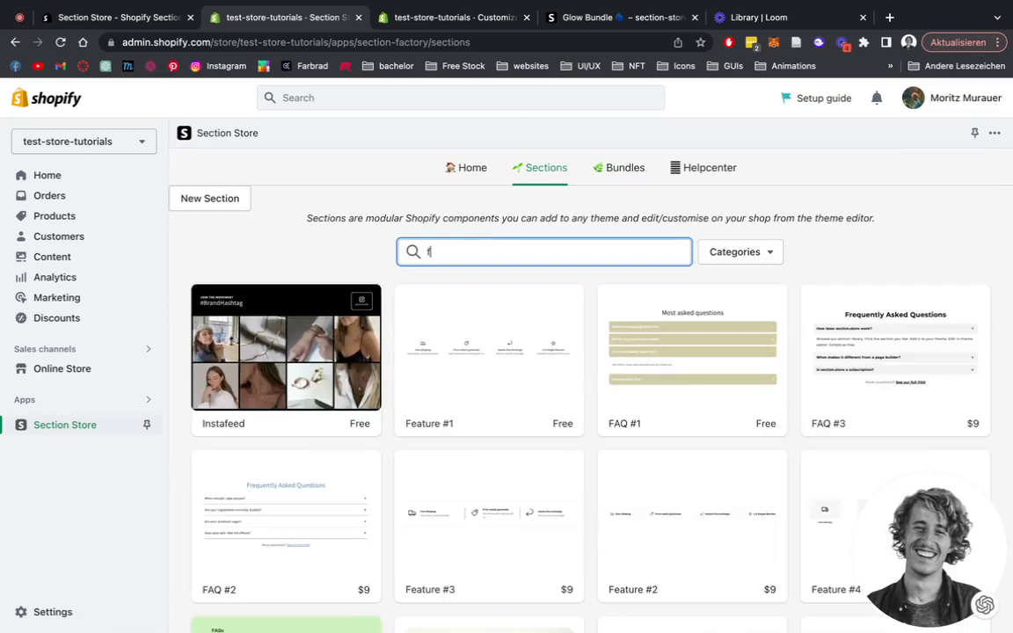
pyautogui.click(506, 545)
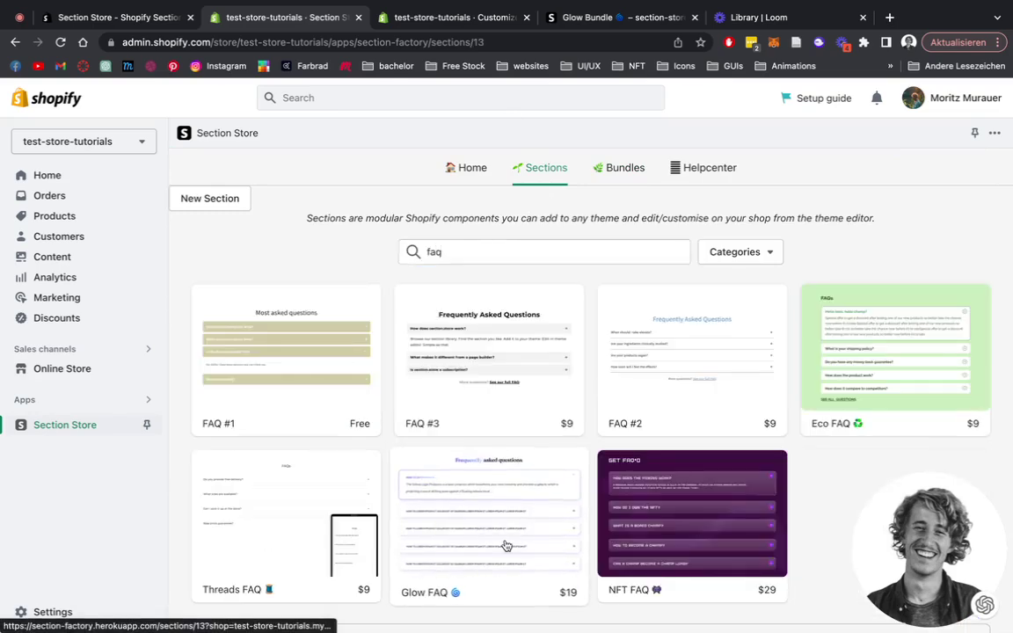
pyautogui.scroll(-1, 737, 231)
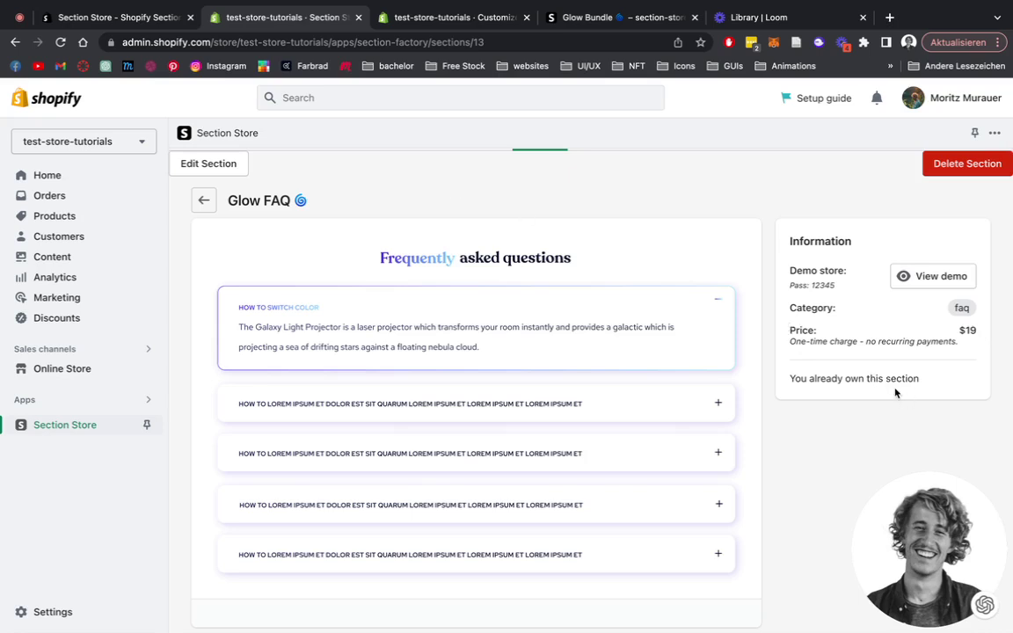
pyautogui.scroll(2, 520, 241)
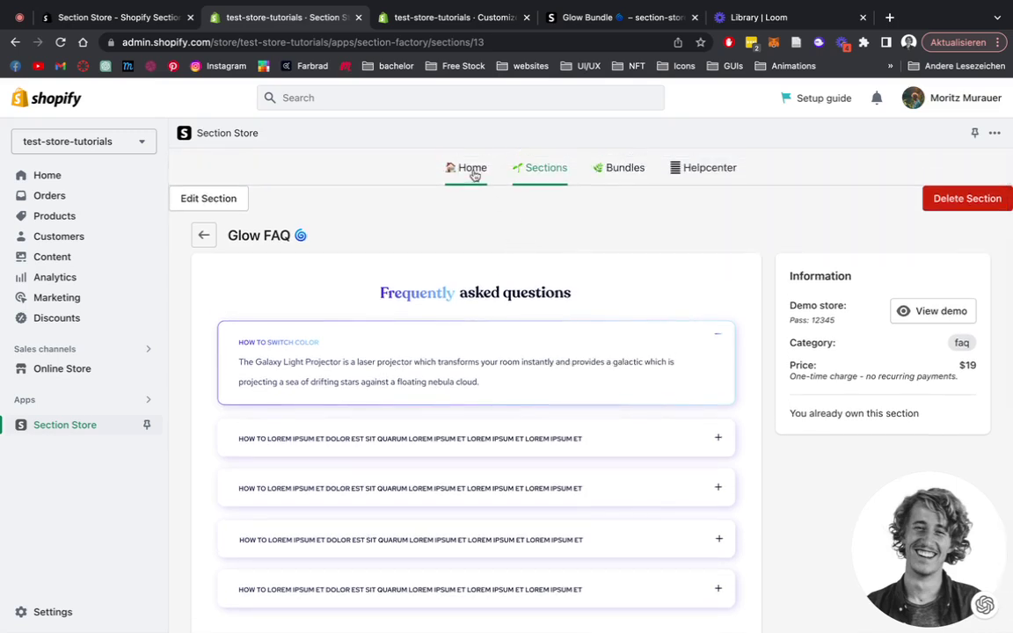
# Browse the owned sections on the Section Store home page and look for the Glow FAQ section and its add-to-theme option
pyautogui.click(470, 168)
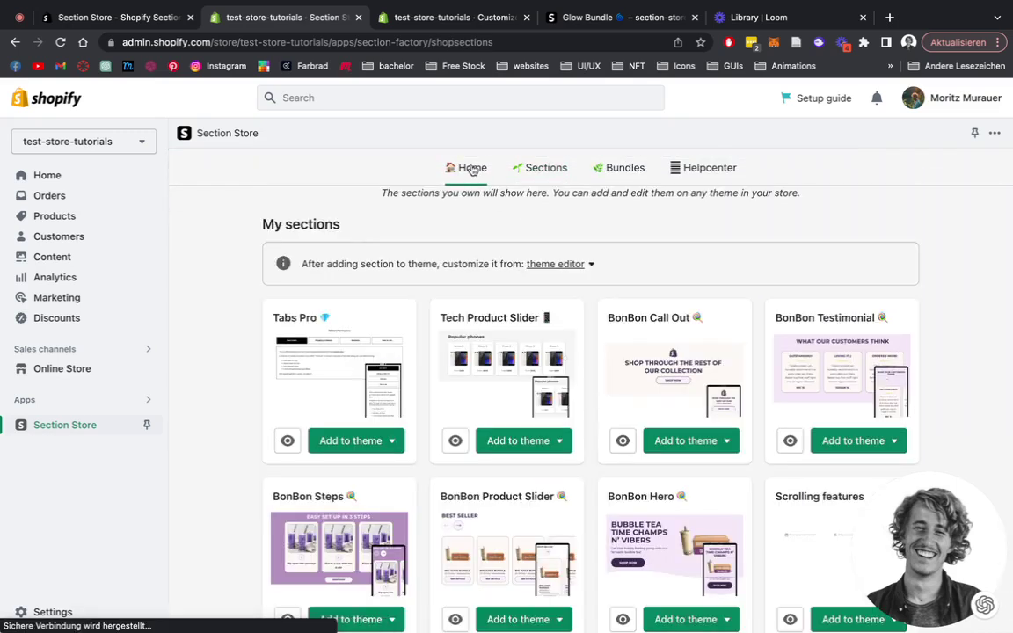
pyautogui.scroll(-5, 661, 281)
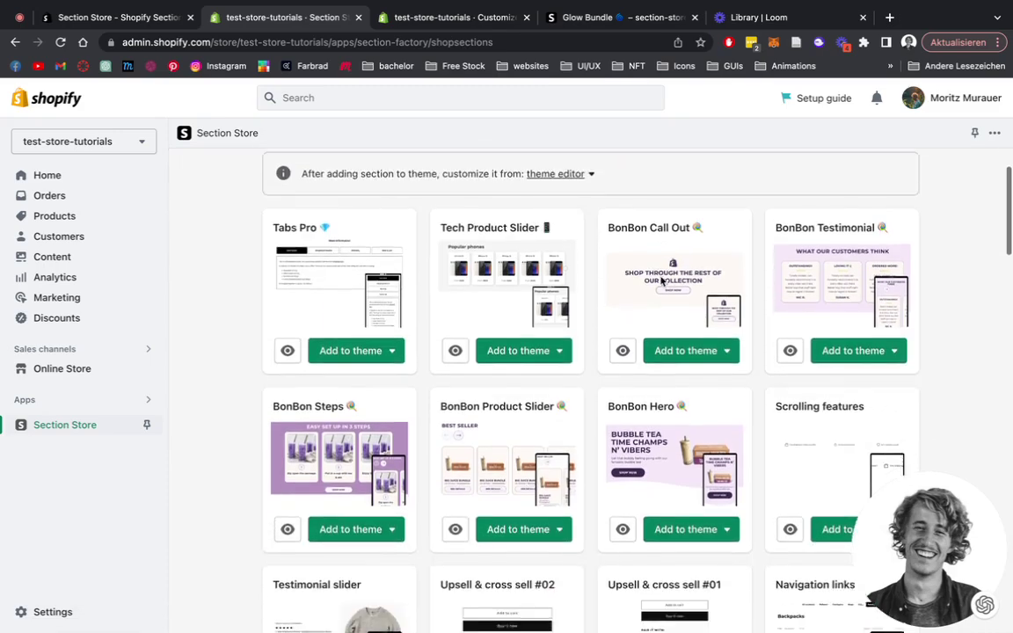
pyautogui.scroll(-15, 661, 282)
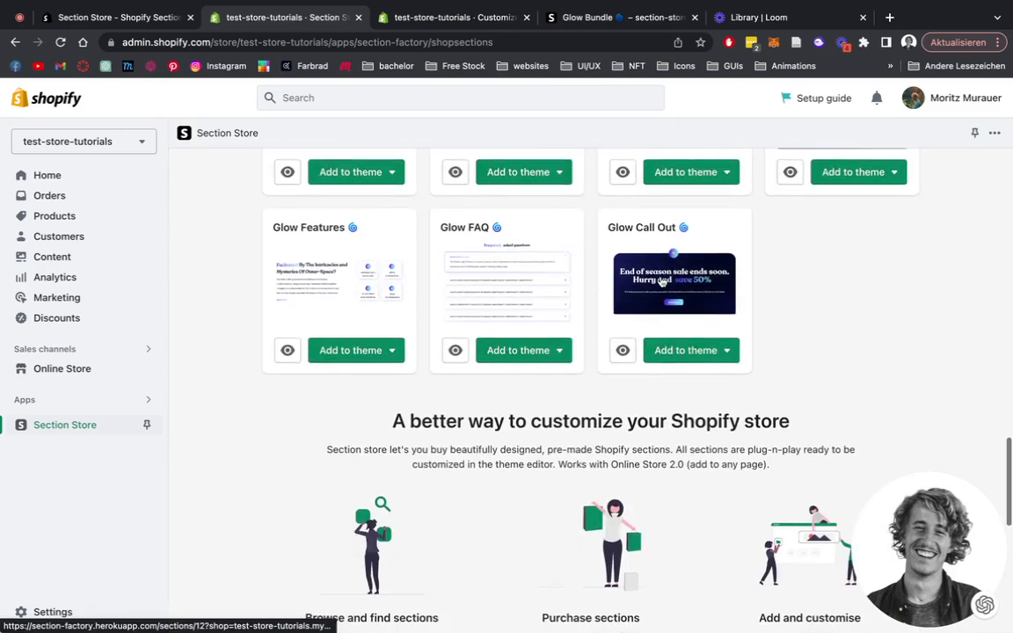
pyautogui.scroll(1, 662, 281)
pyautogui.scroll(2, 798, 352)
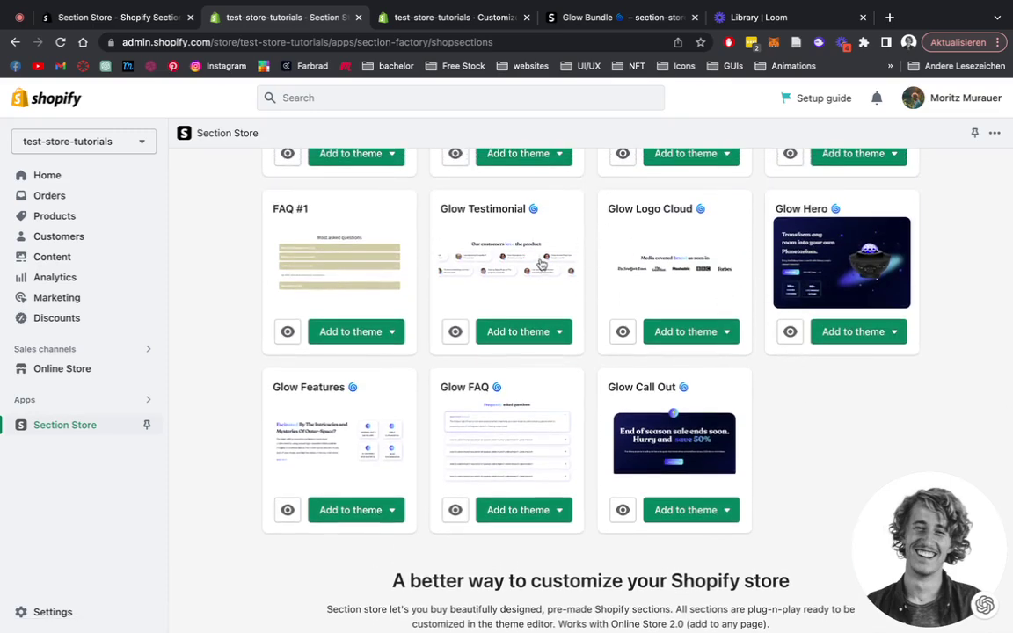
pyautogui.scroll(1, 718, 298)
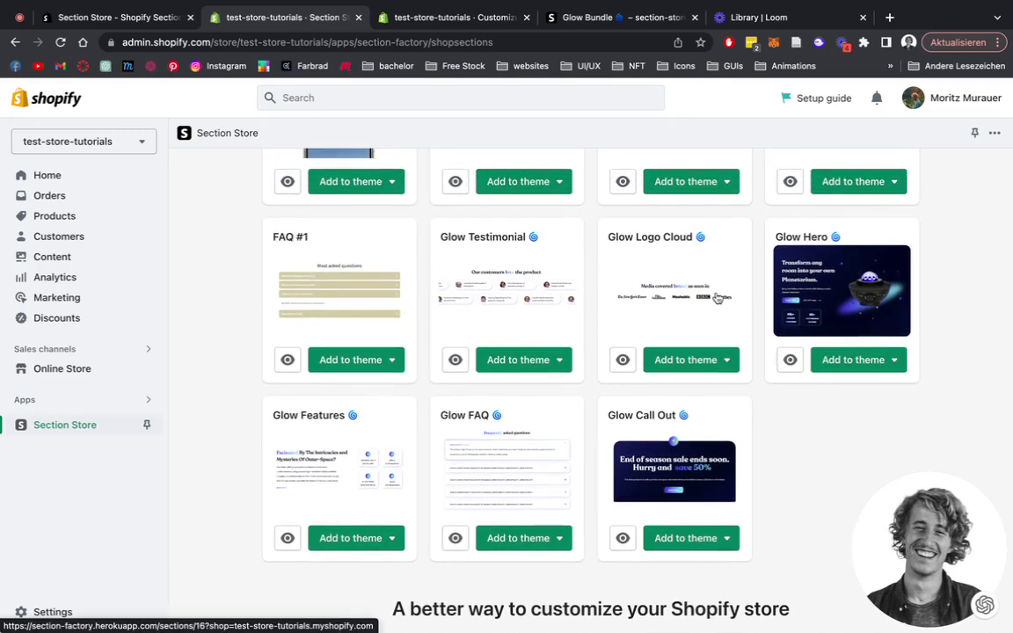
pyautogui.click(545, 543)
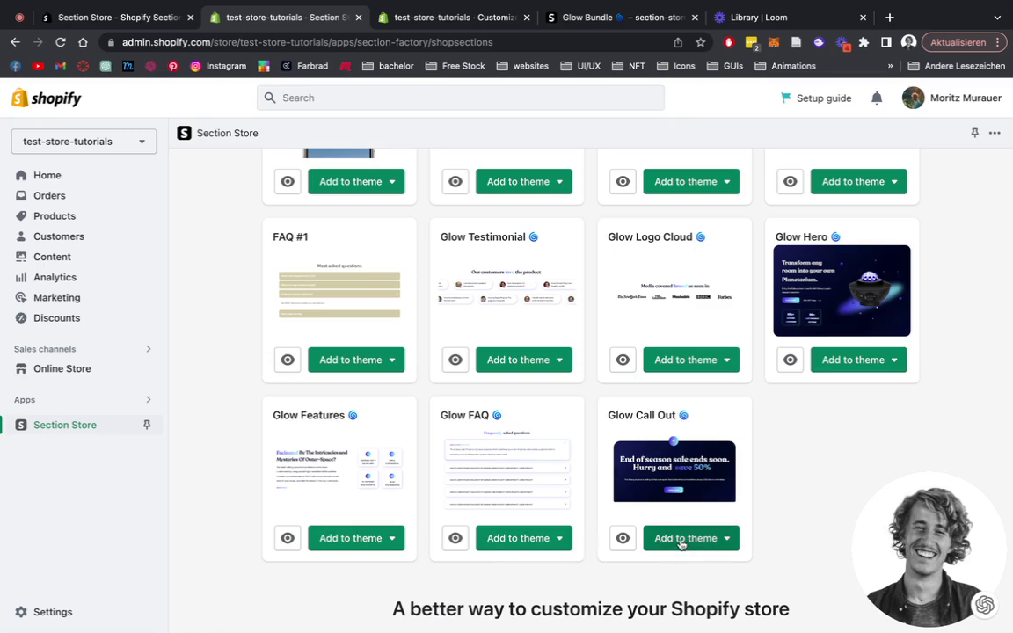
pyautogui.scroll(2, 508, 471)
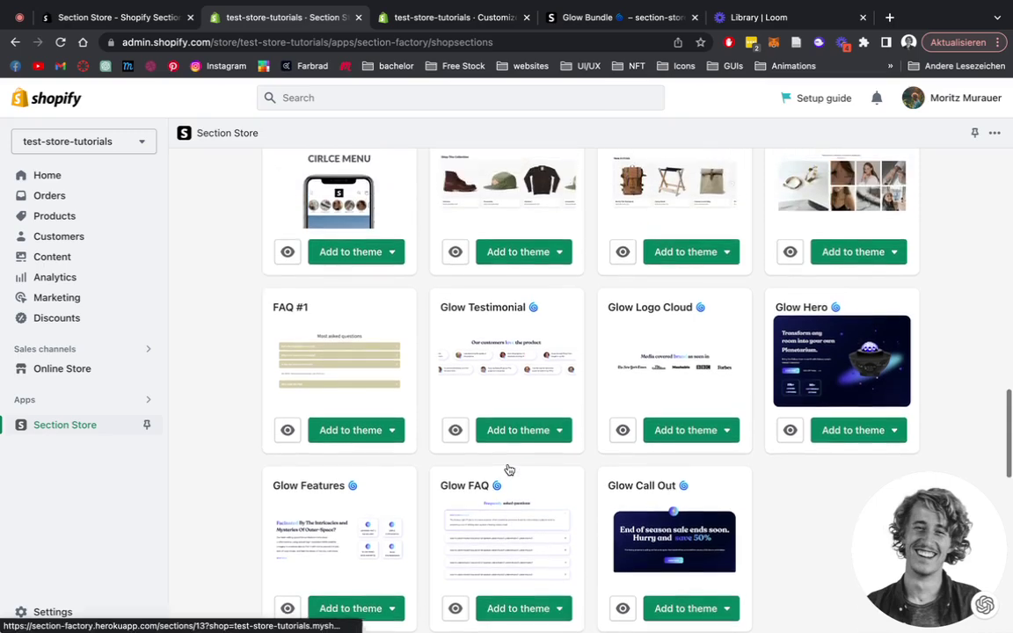
pyautogui.scroll(15, 633, 464)
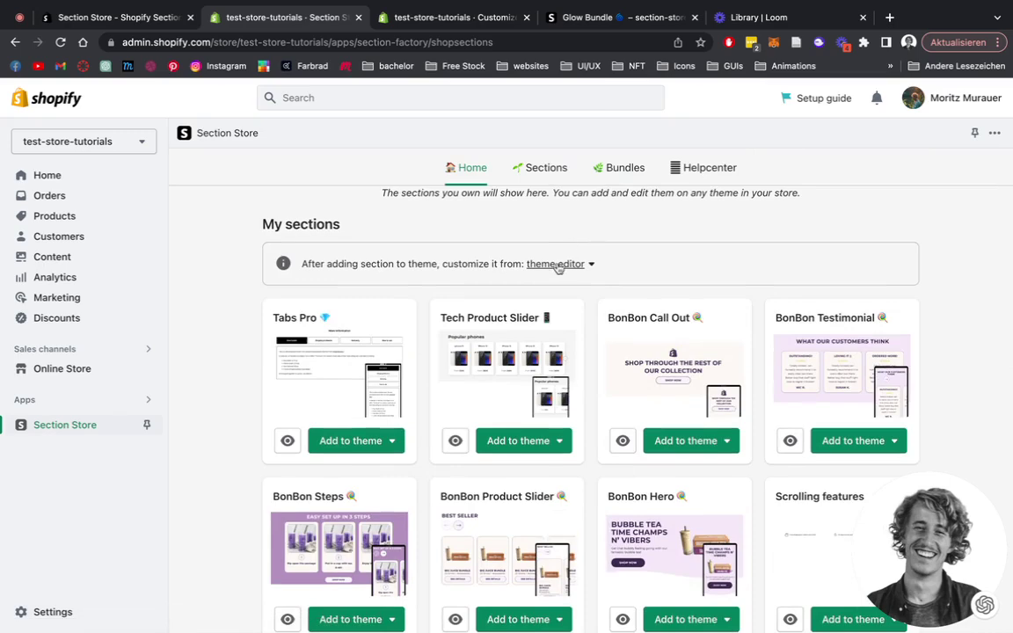
# Switch to the Dawn theme editor and look over the Glow FAQ section and the rest of the home page preview
pyautogui.click(470, 19)
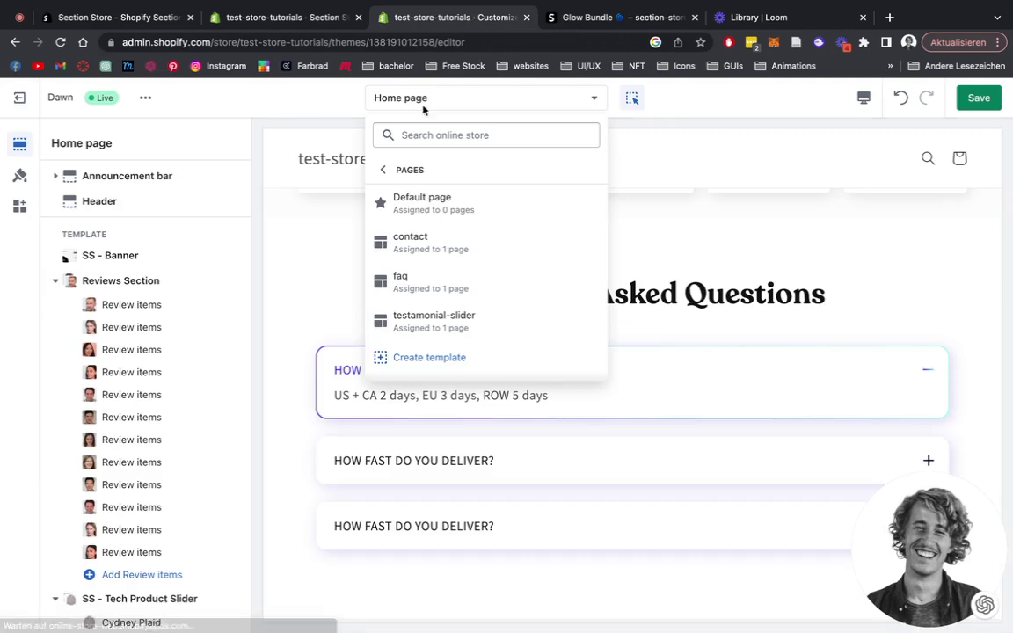
pyautogui.click(255, 164)
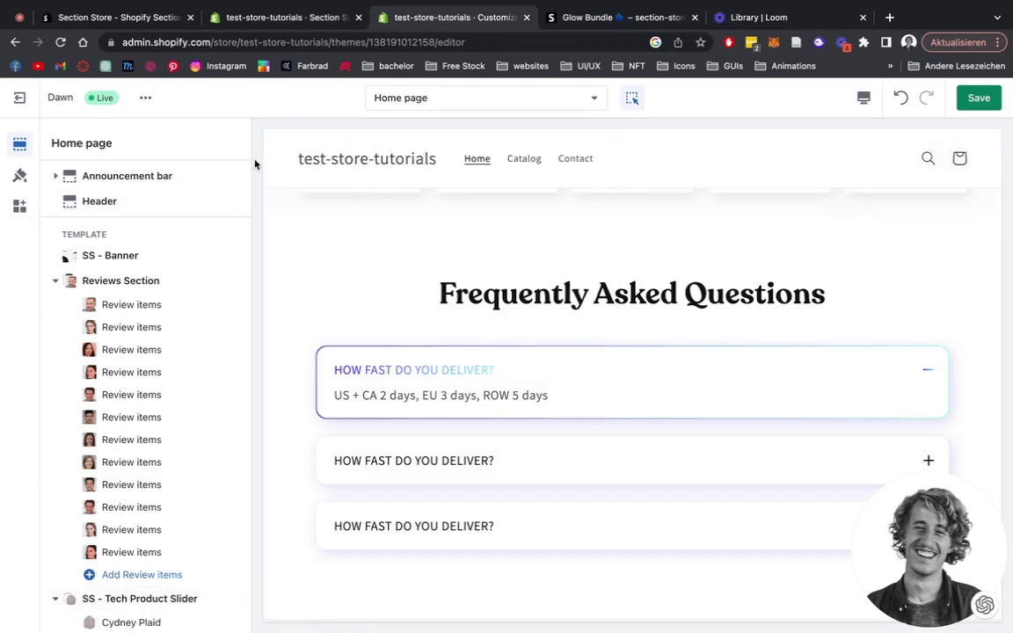
pyautogui.scroll(1, 504, 389)
pyautogui.scroll(-1, 527, 383)
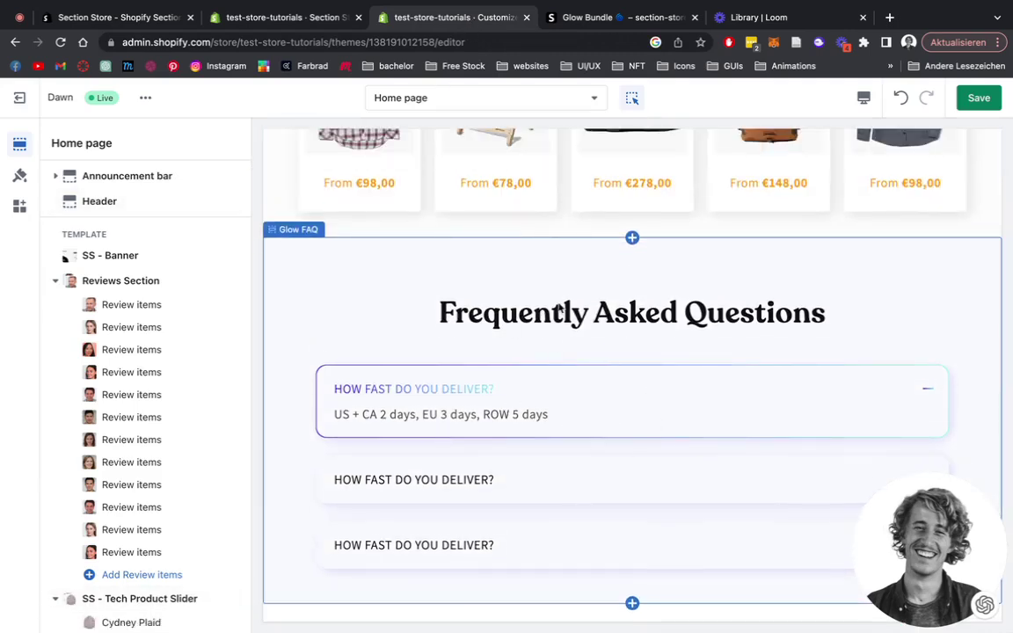
pyautogui.scroll(-1, 559, 312)
pyautogui.scroll(3, 556, 313)
pyautogui.scroll(5, 556, 312)
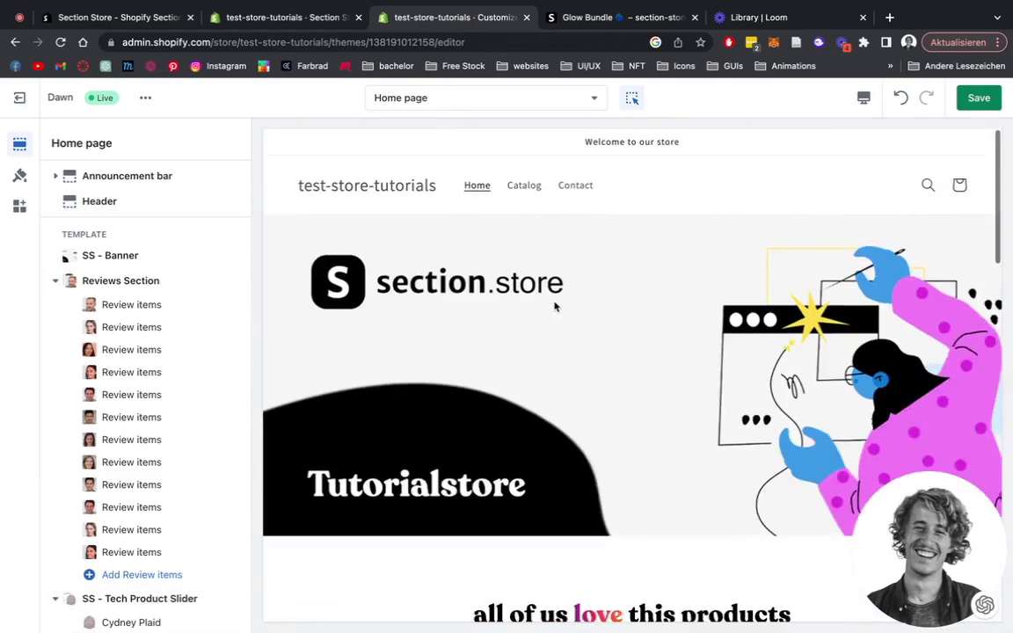
# Open the faq page template in the theme editor
pyautogui.click(430, 97)
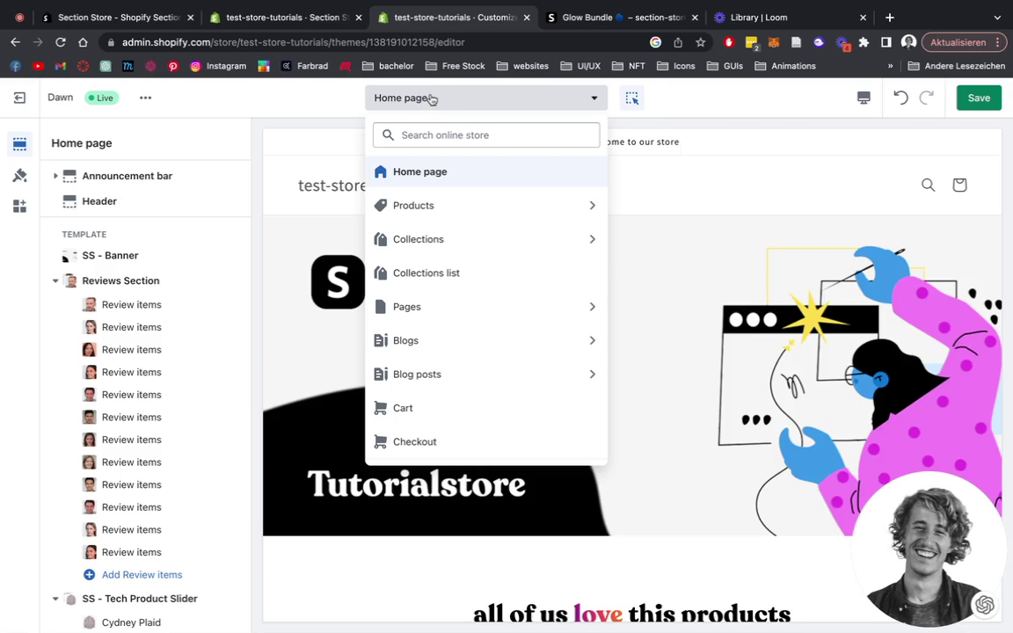
pyautogui.click(436, 312)
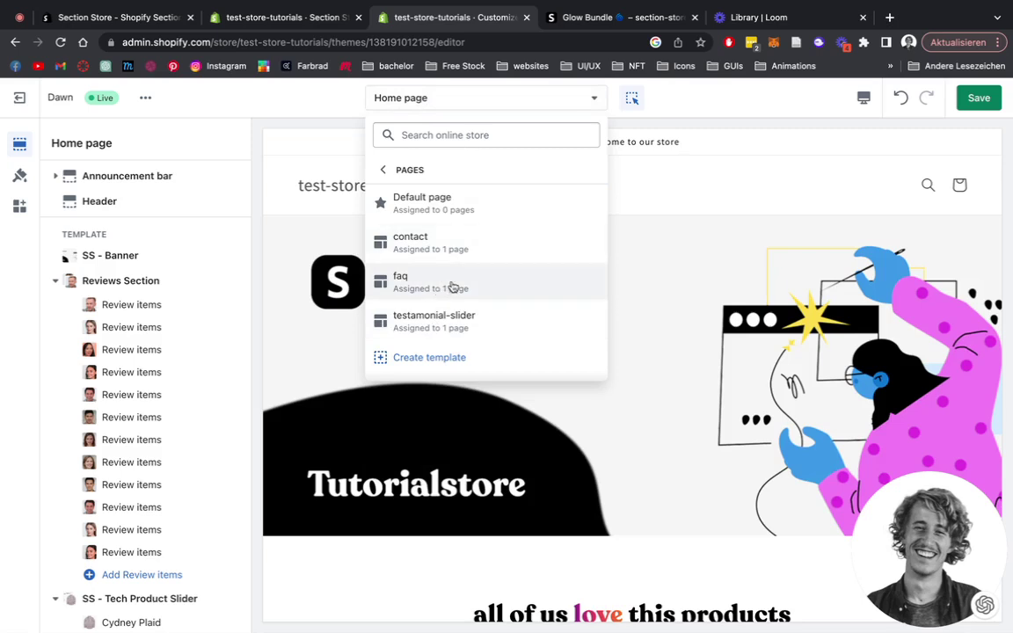
pyautogui.click(452, 287)
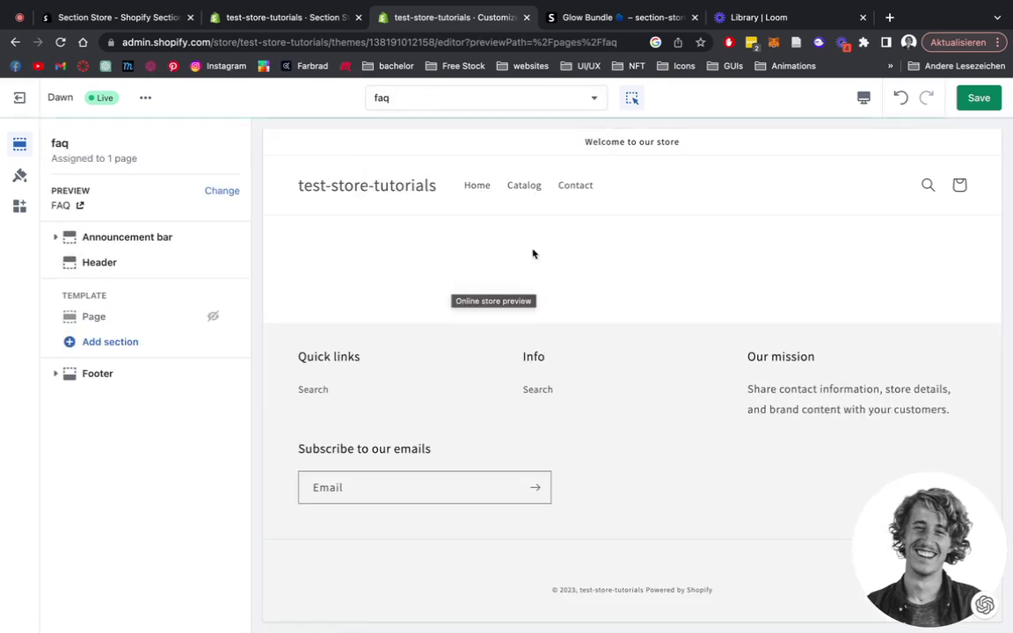
# Add an Image banner section to the faq template and hide its heading, text and Buttons blocks
pyautogui.click(125, 349)
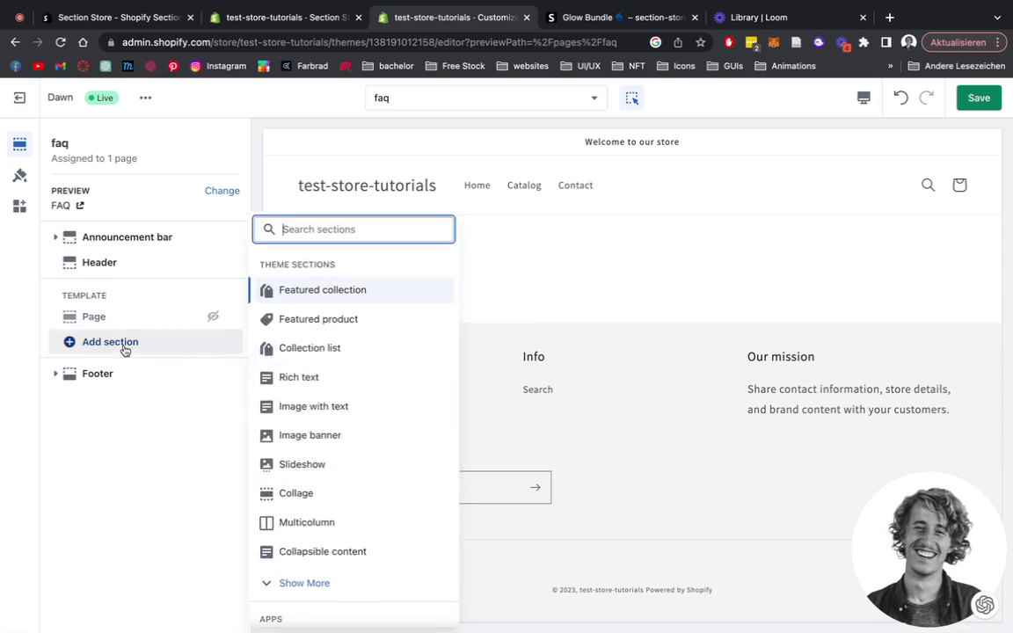
pyautogui.write('image')
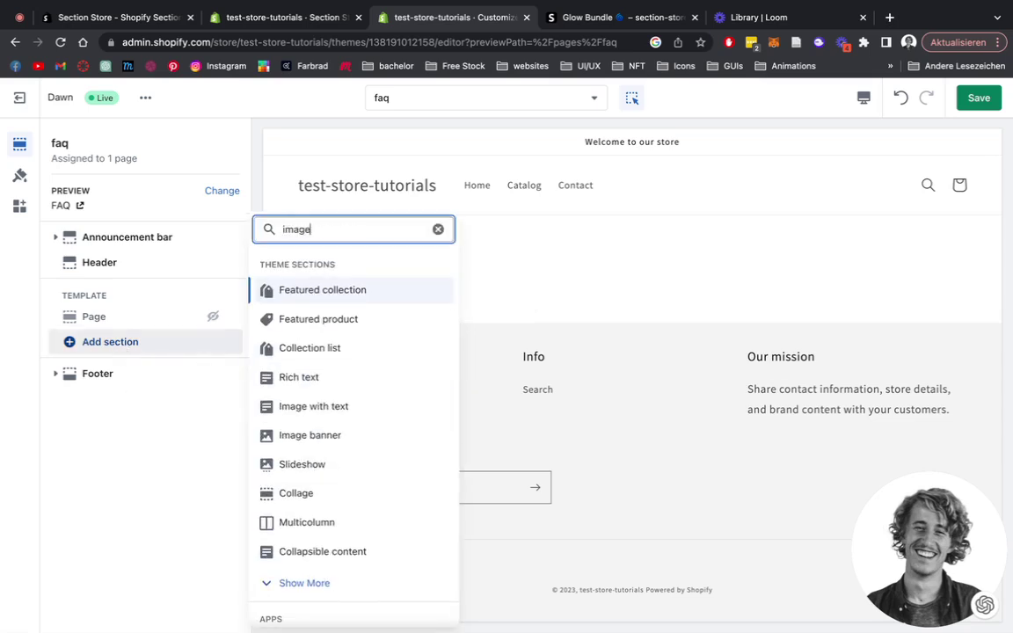
pyautogui.click(309, 367)
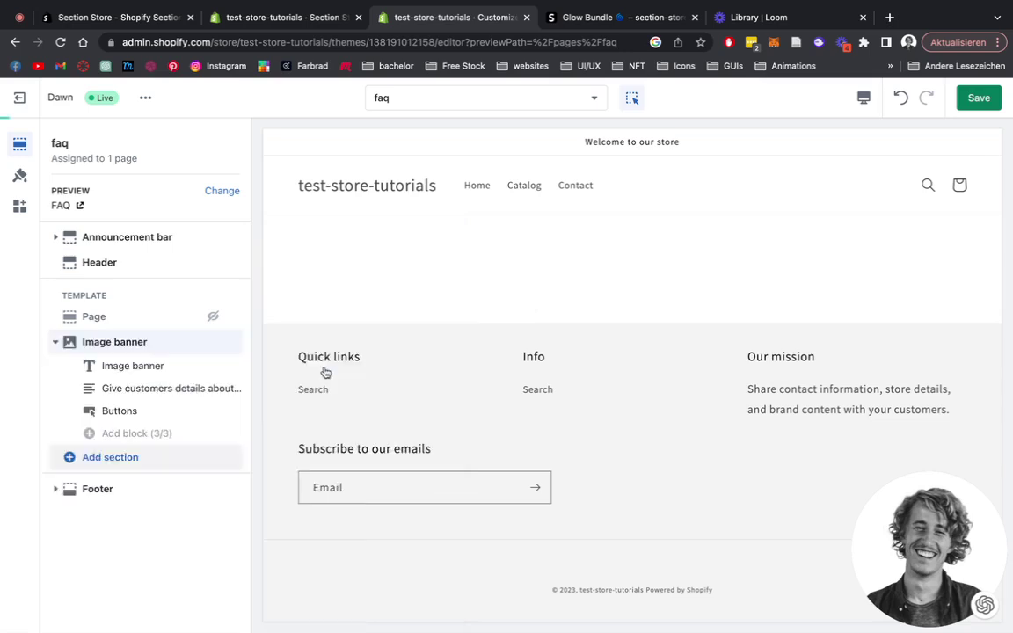
pyautogui.click(213, 365)
pyautogui.click(213, 388)
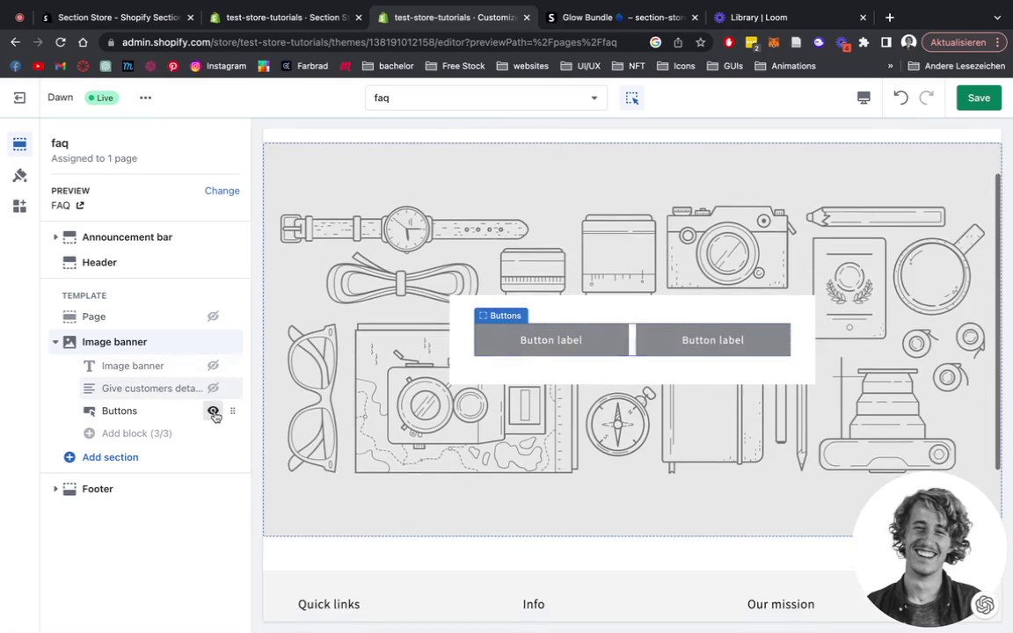
pyautogui.click(213, 411)
# Use faq_2 as the image banner's first image and set the banner height to Small
pyautogui.click(127, 341)
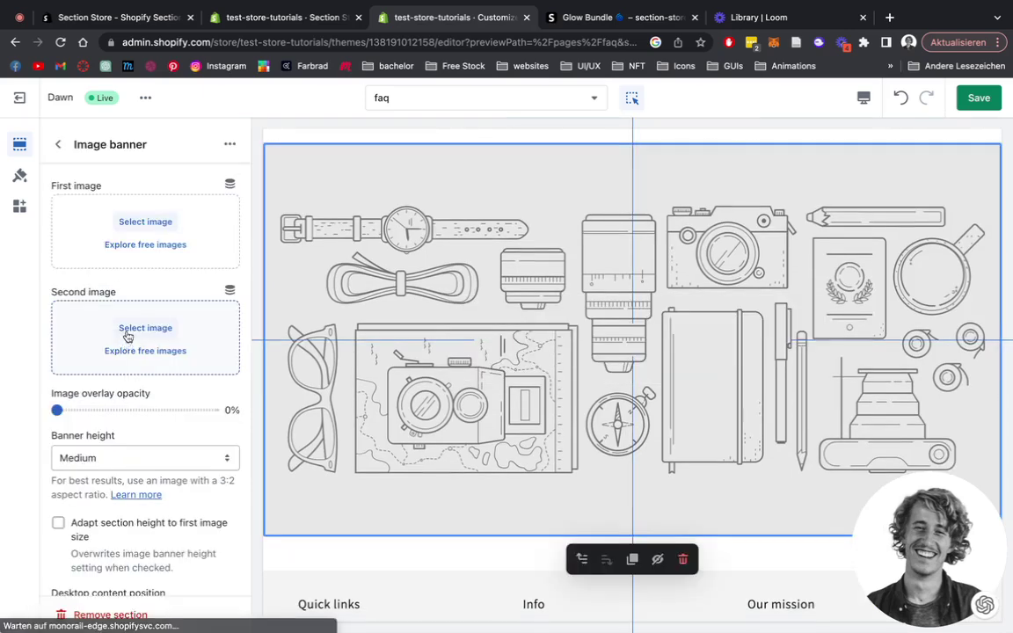
pyautogui.click(146, 222)
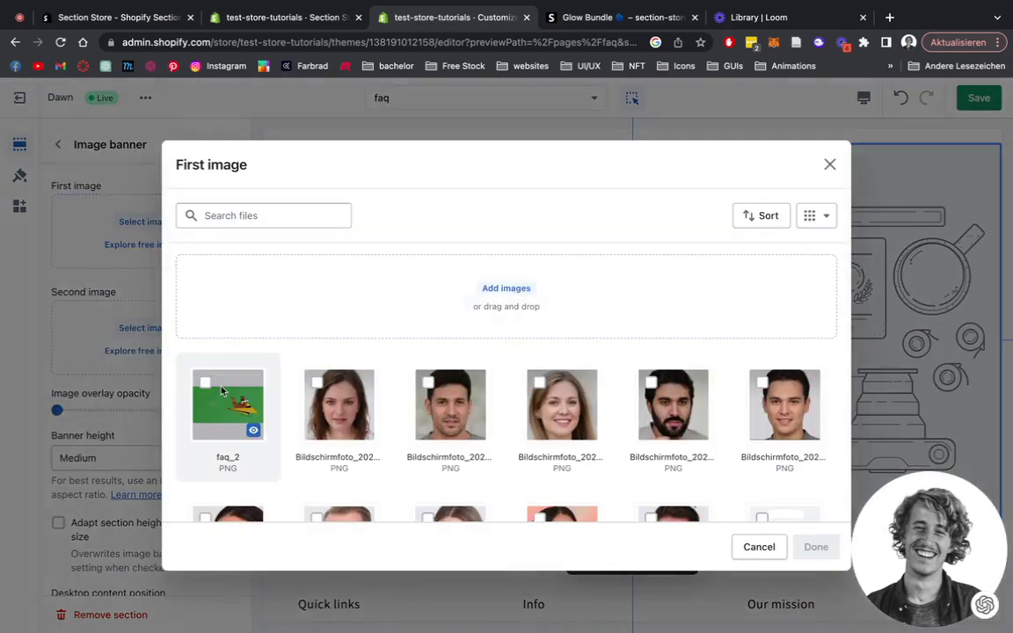
pyautogui.click(226, 411)
pyautogui.click(816, 547)
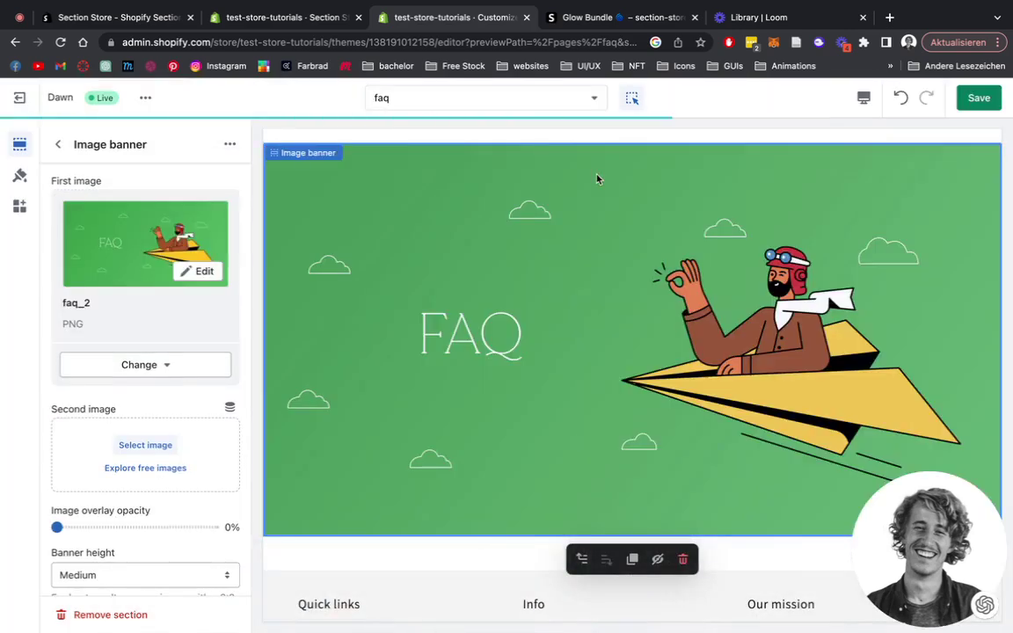
pyautogui.scroll(-2, 148, 431)
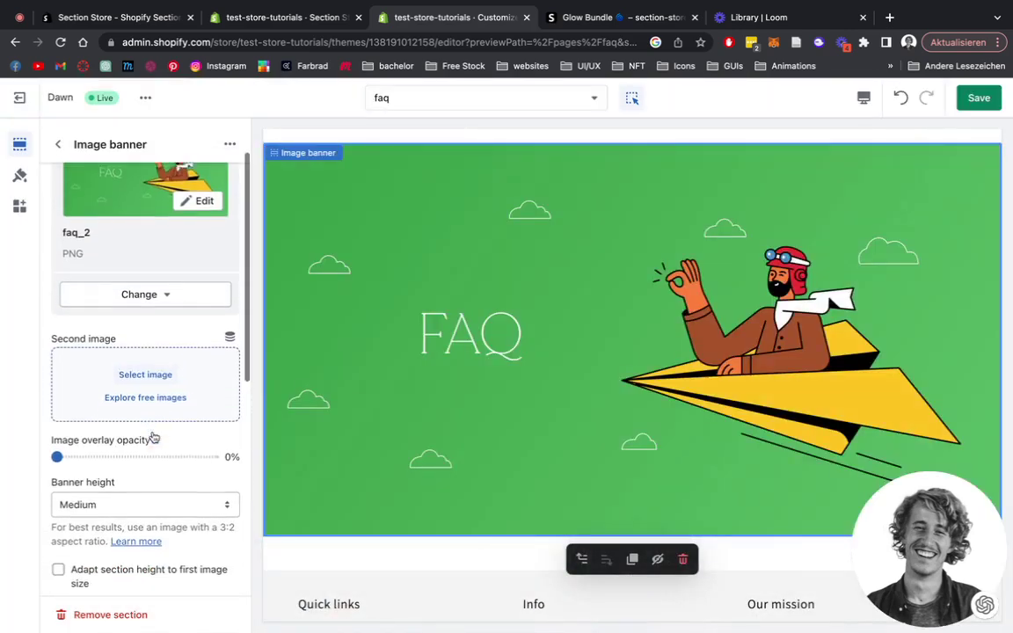
pyautogui.click(132, 503)
pyautogui.click(129, 486)
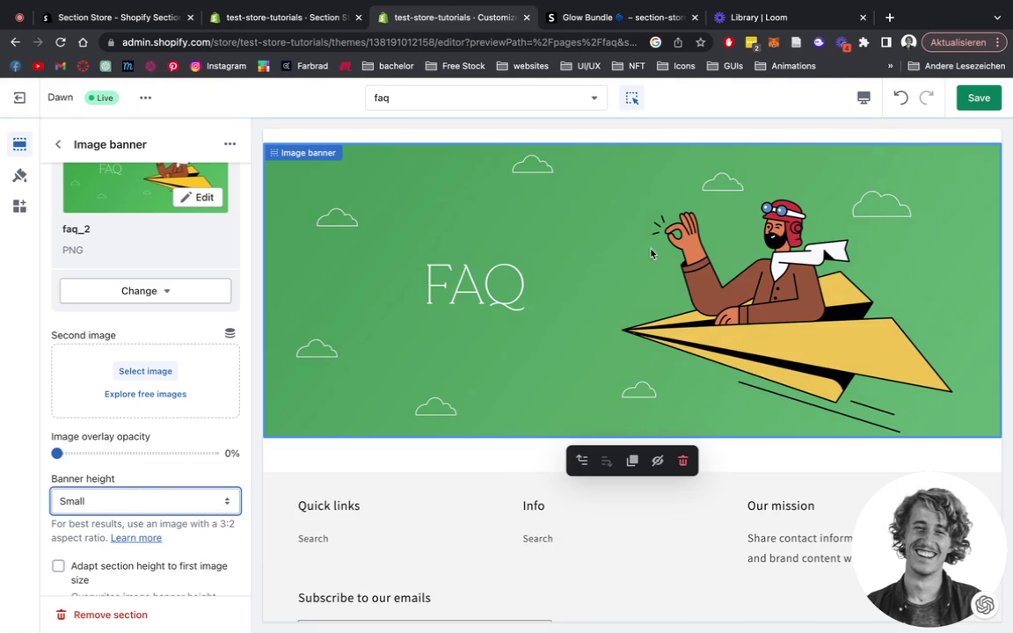
# Search the theme sections for "ss glow faq" and add SS Glow - FAQ below the image banner
pyautogui.click(58, 144)
pyautogui.click(124, 460)
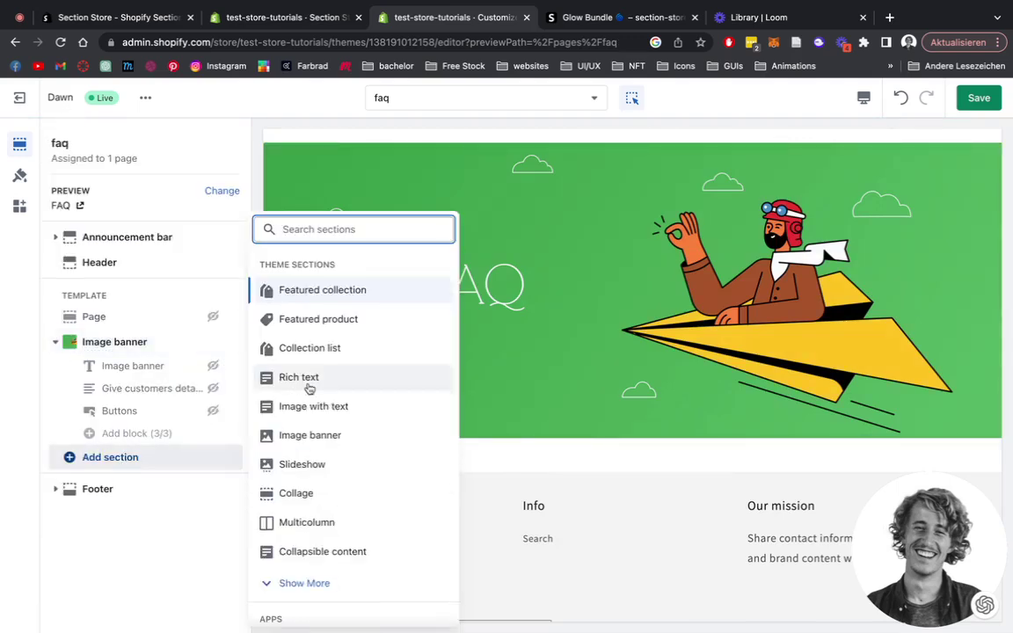
pyautogui.write('ss gl')
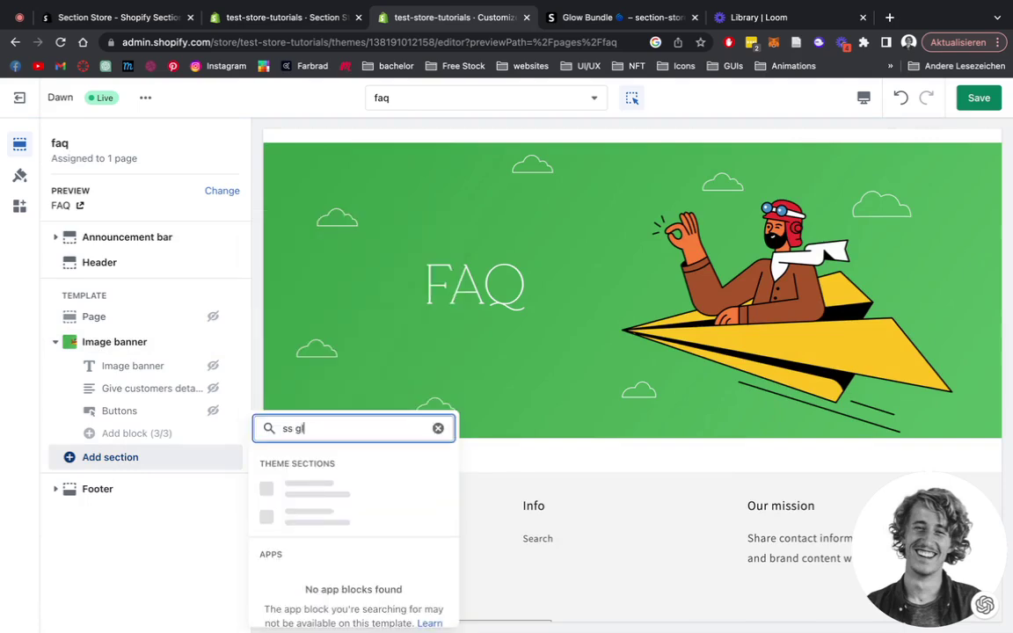
pyautogui.write('ow faq')
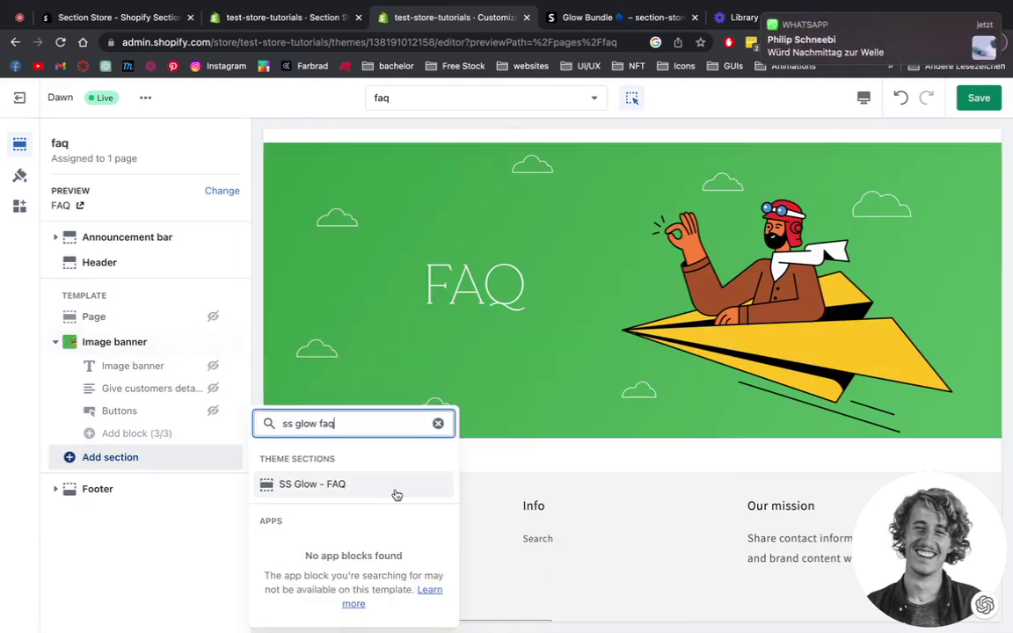
pyautogui.click(331, 491)
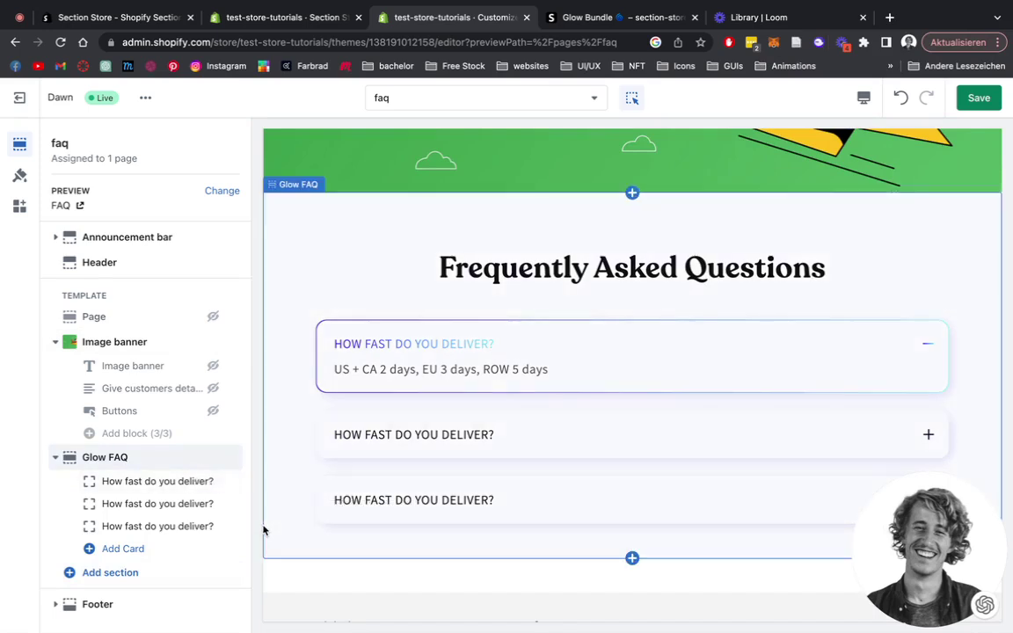
# Inspect the editable title and content of the first Glow FAQ card, then return to the section list
pyautogui.click(152, 481)
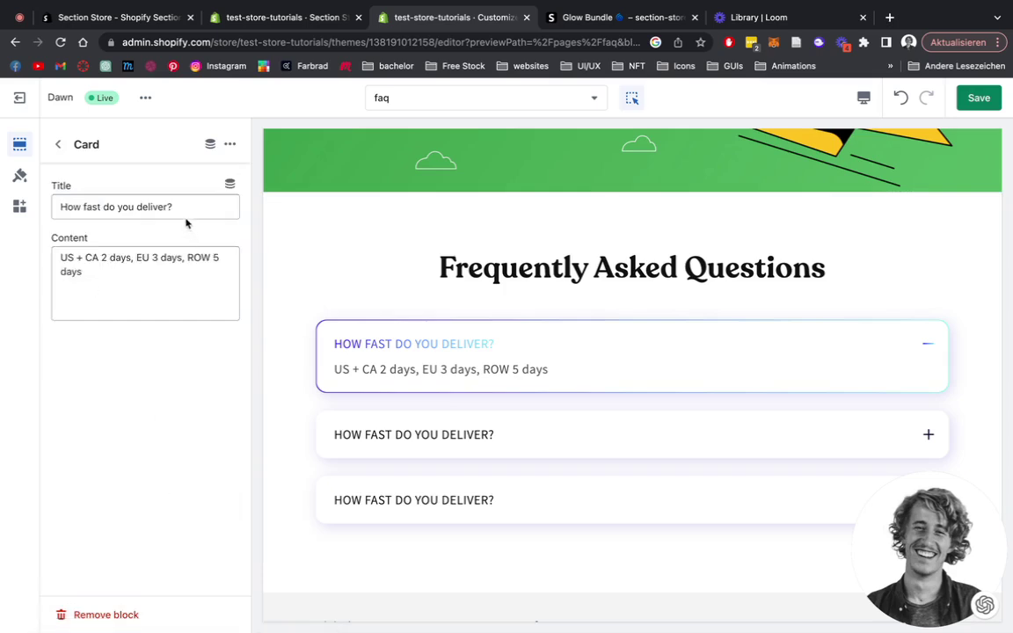
pyautogui.tripleClick(167, 206)
pyautogui.click(167, 200)
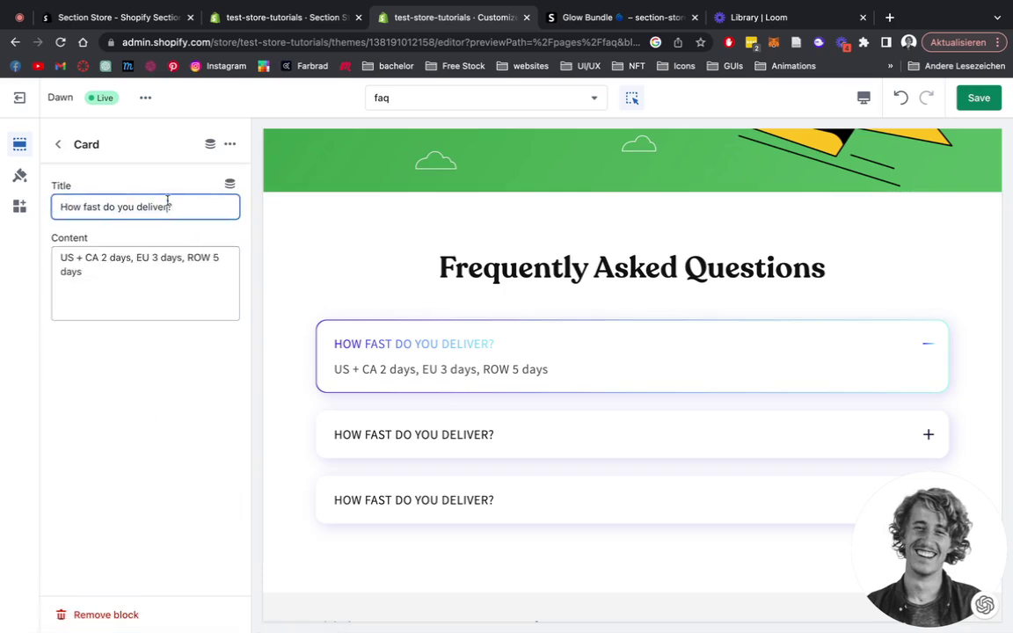
pyautogui.click(110, 270)
pyautogui.click(58, 144)
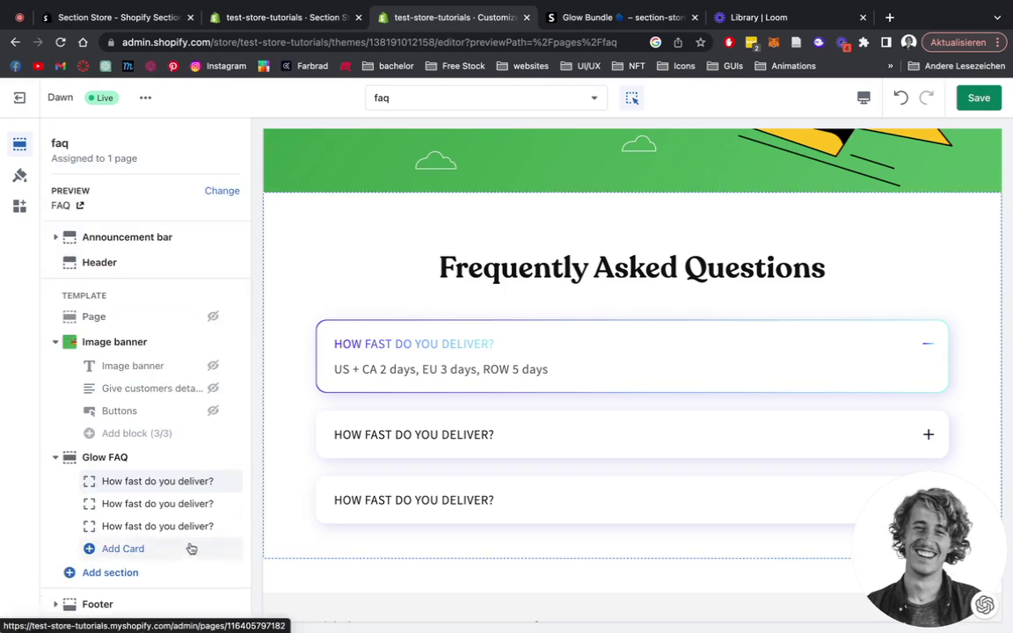
# Change the second Glow FAQ card's title to "Is the product good?"
pyautogui.click(185, 503)
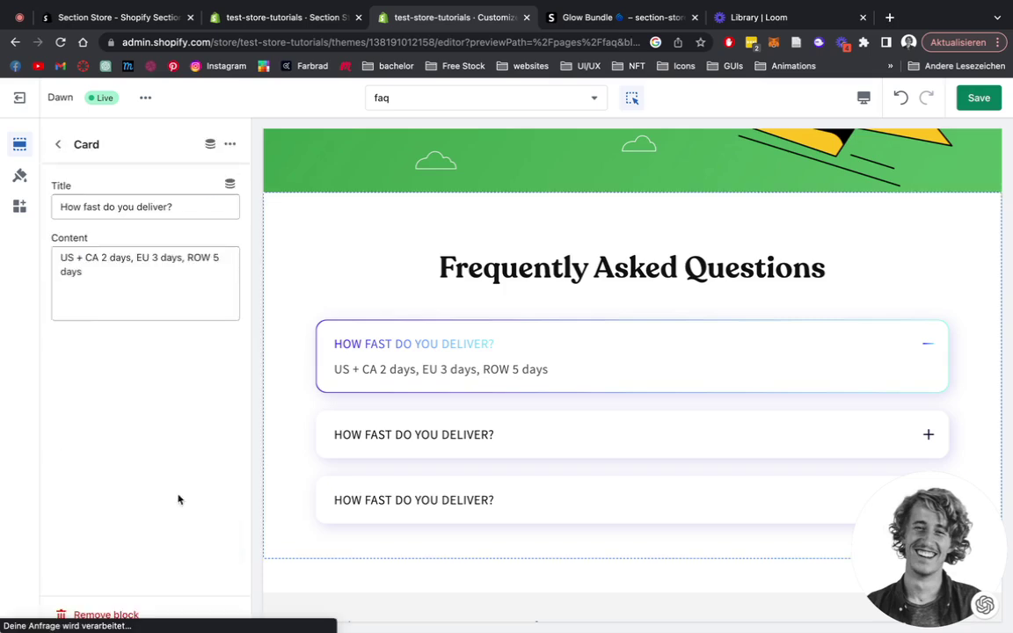
pyautogui.tripleClick(173, 208)
pyautogui.write('Is t')
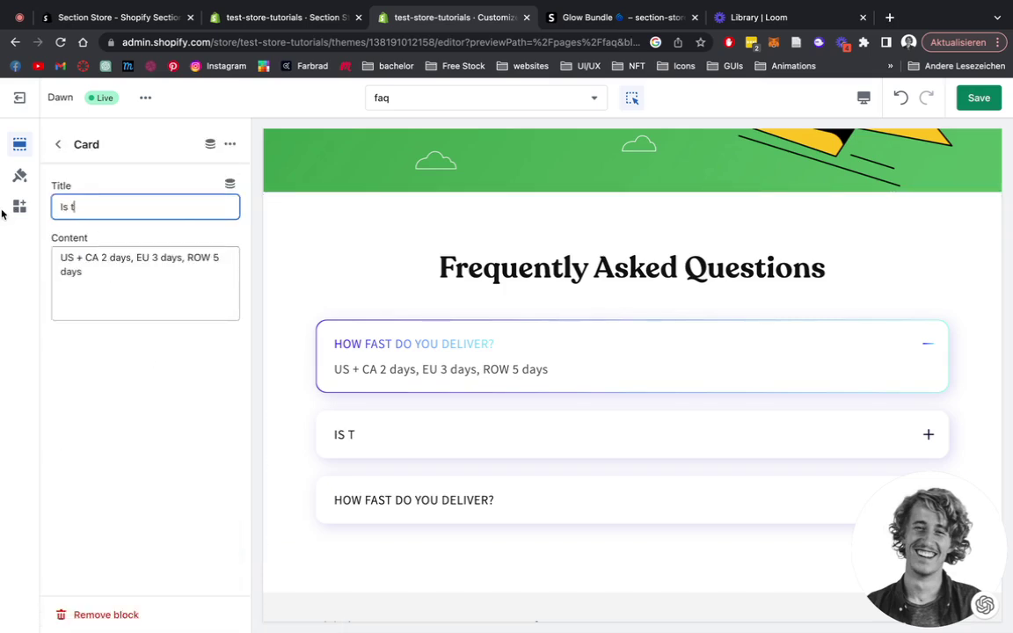
pyautogui.write('he or')
pyautogui.write('prdo')
pyautogui.press('BackSpace')
pyautogui.press('BackSpace')
pyautogui.press('BackSpace')
pyautogui.write('oduct good?')
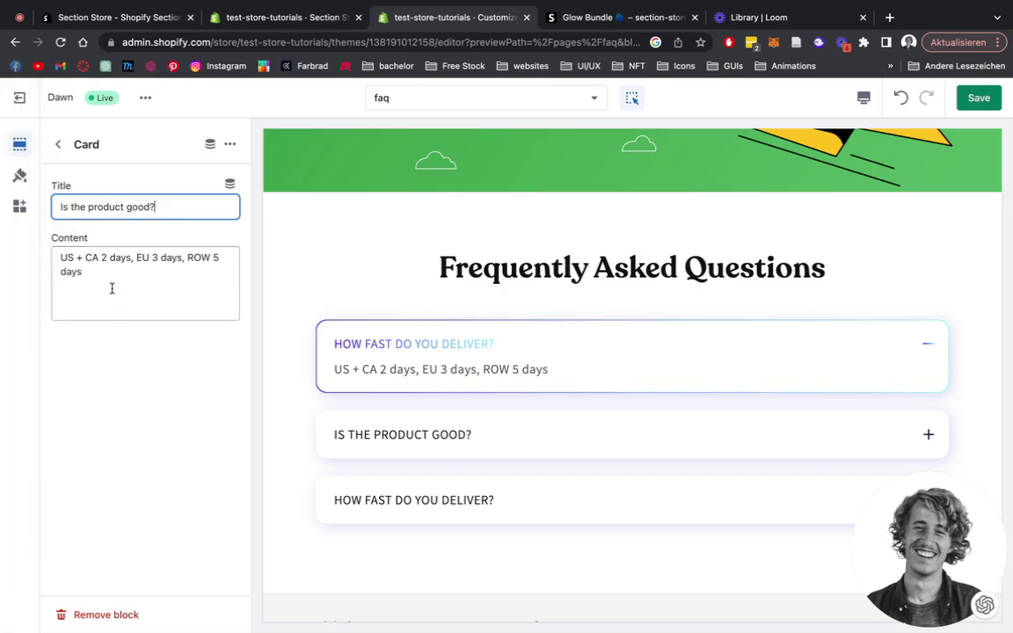
# Replace the second Glow FAQ card's content with "hell yeah it is"
pyautogui.tripleClick(111, 288)
pyautogui.write('helly')
pyautogui.press('BackSpace')
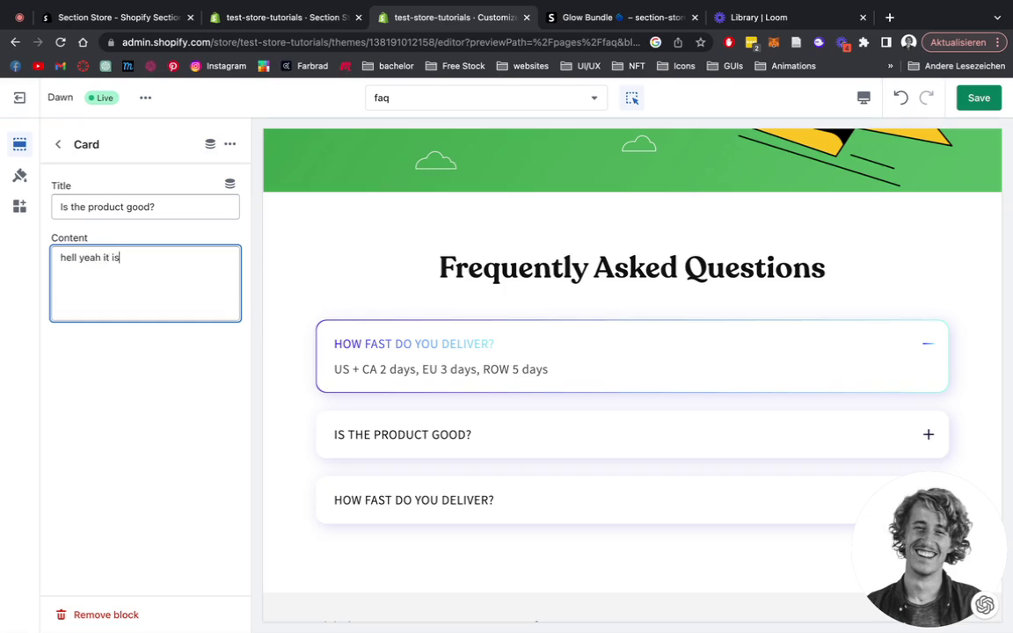
# Finish the second Glow FAQ card's content as "hell yeah it is" and return to the section list
pyautogui.write('yeah it is')
pyautogui.click(58, 145)
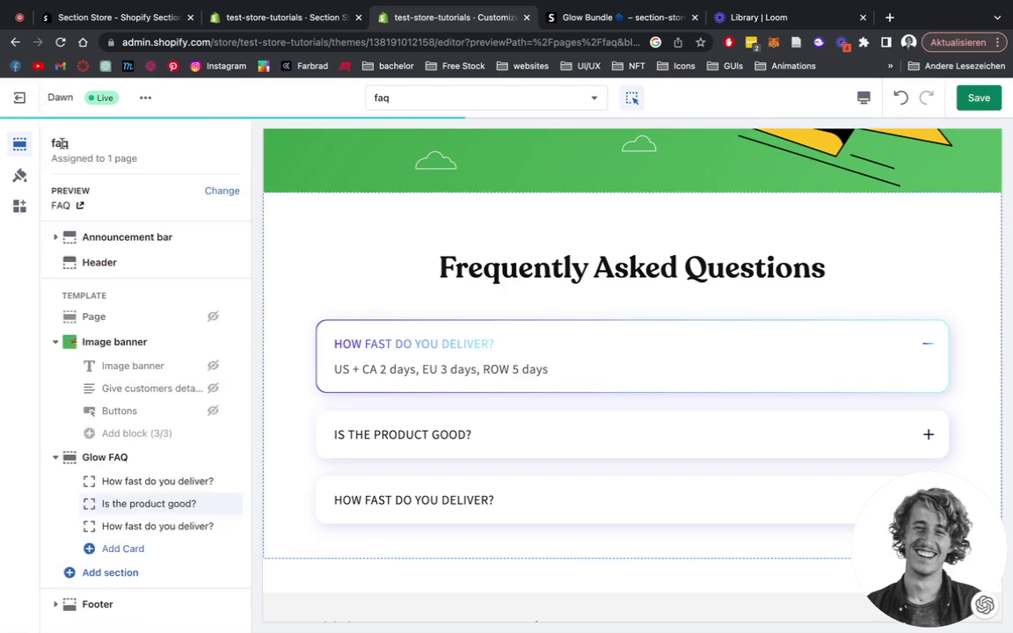
# Review the third Glow FAQ card's title and content, and add a fourth card to the section
pyautogui.click(163, 528)
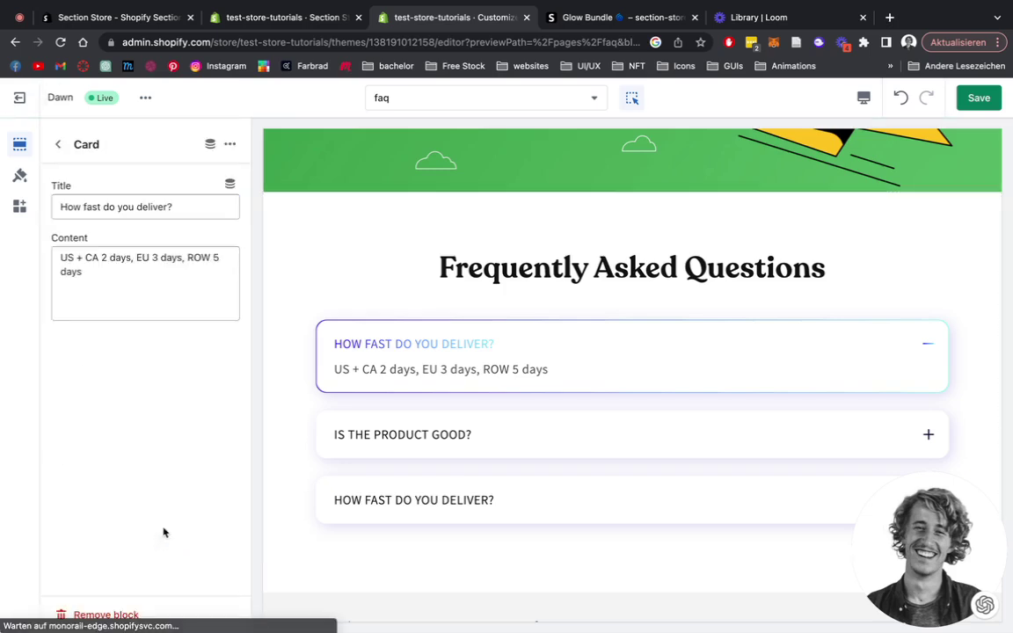
pyautogui.click(180, 210)
pyautogui.click(60, 145)
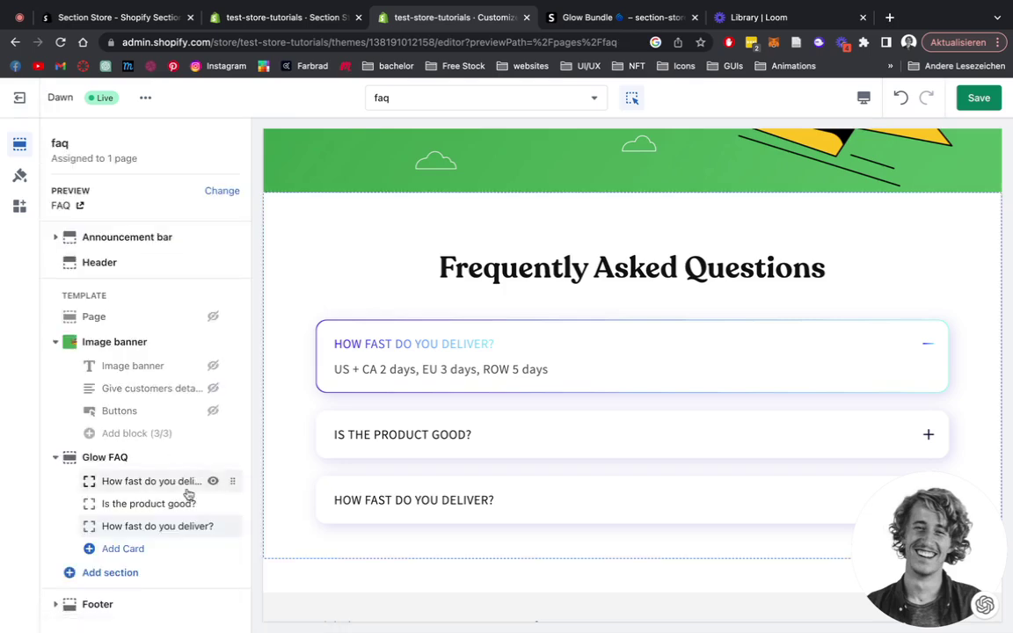
pyautogui.click(126, 549)
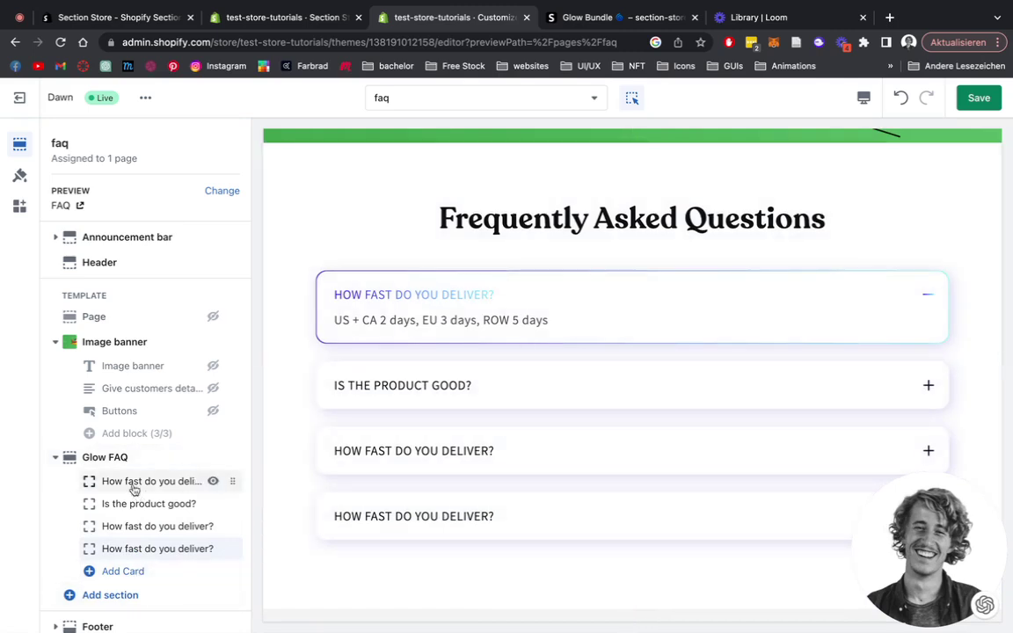
pyautogui.scroll(1, 518, 397)
pyautogui.scroll(1, 518, 397)
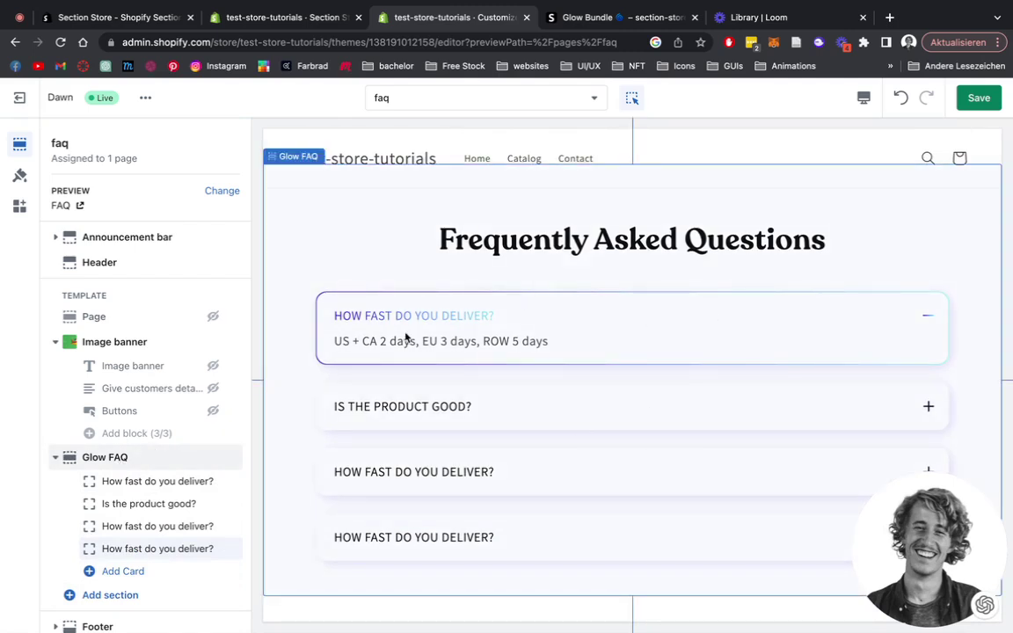
# Set the Glow FAQ section's header font size to 36px
pyautogui.click(122, 458)
pyautogui.scroll(-3, 145, 292)
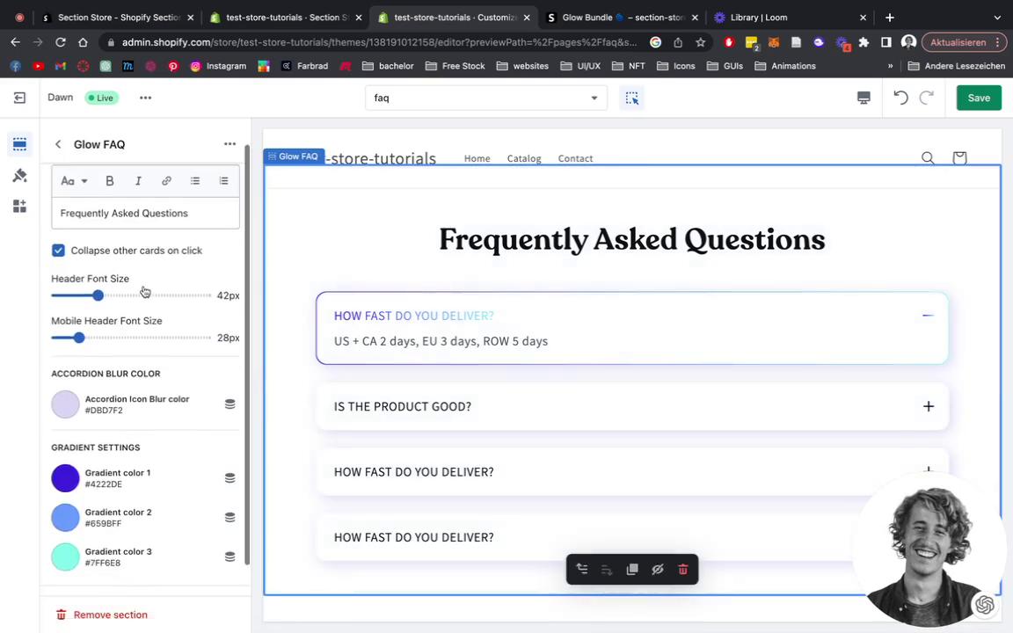
pyautogui.scroll(3, 145, 292)
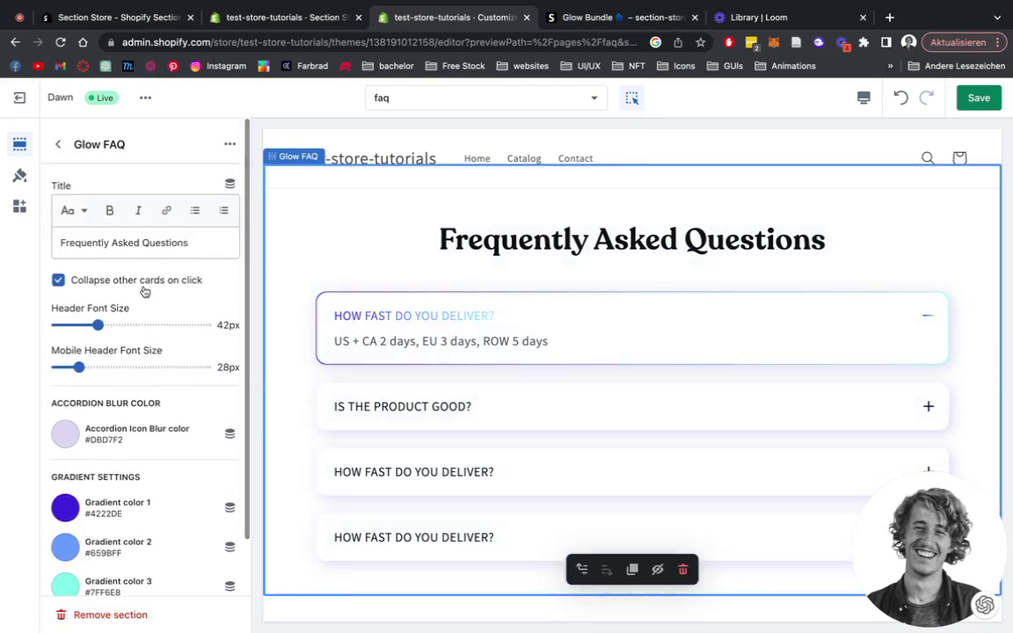
pyautogui.moveTo(97, 325)
pyautogui.mouseDown()
pyautogui.moveTo(81, 325)
pyautogui.moveTo(90, 325)
pyautogui.mouseUp()
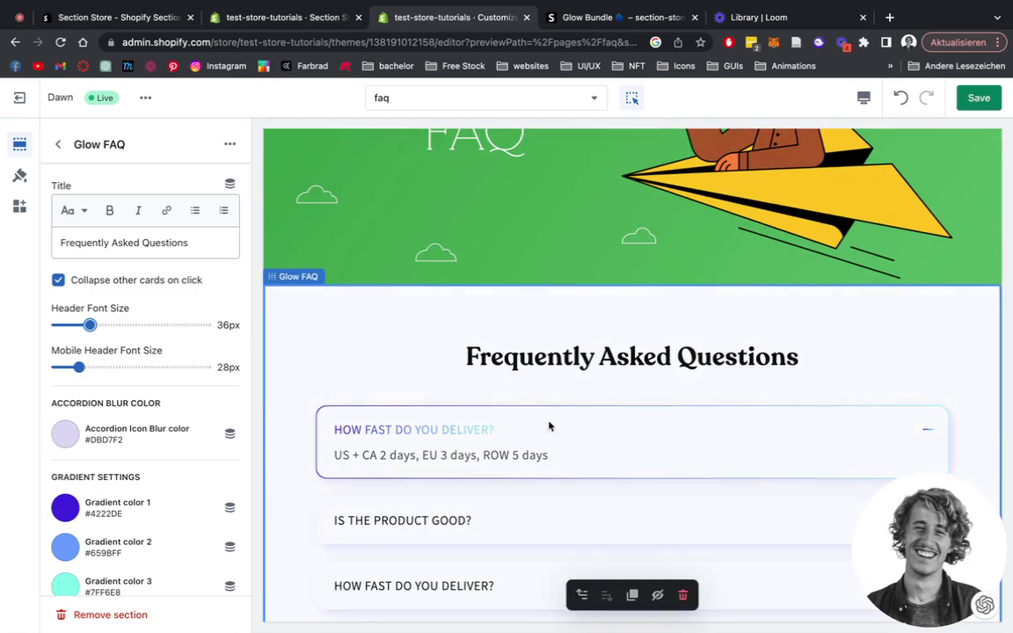
# Set the Glow FAQ section's Accordion Icon Blur color to the green 009A26, after trying the blue 2000D7
pyautogui.click(74, 436)
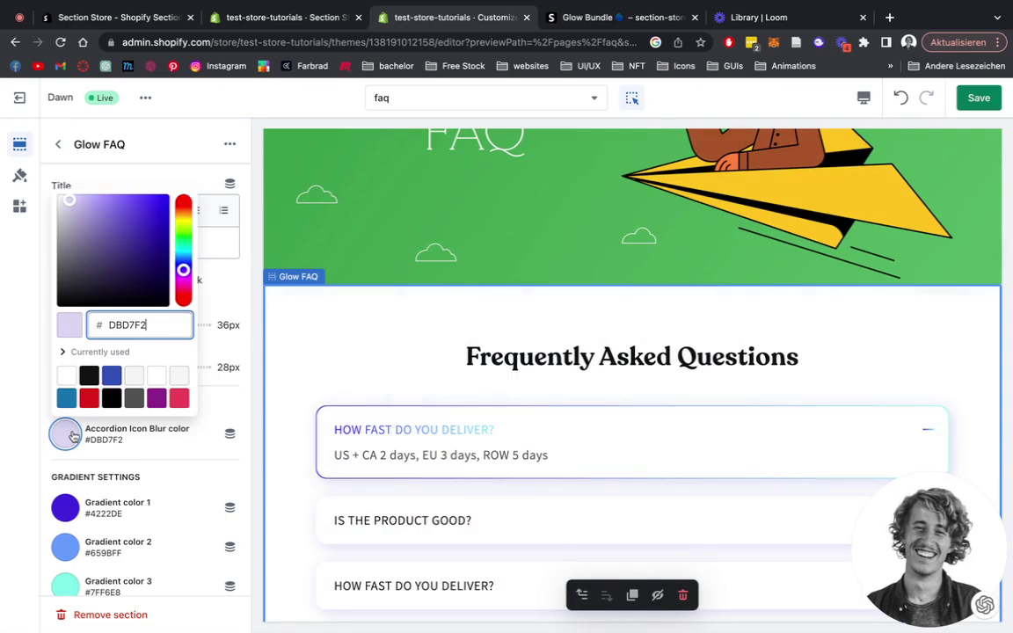
pyautogui.click(167, 211)
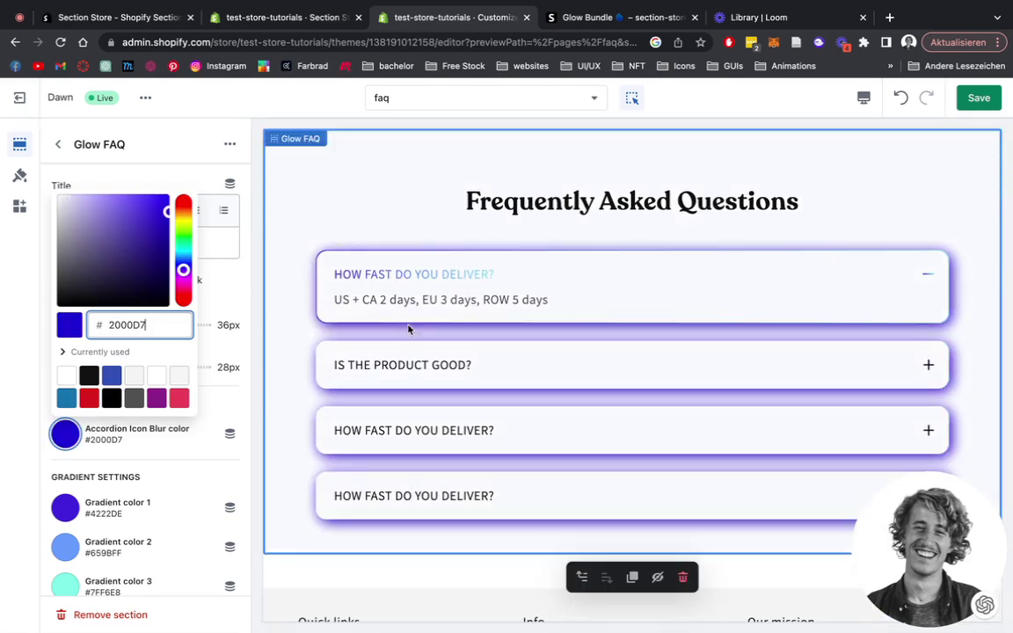
pyautogui.press('super+a')
pyautogui.write('009A26')
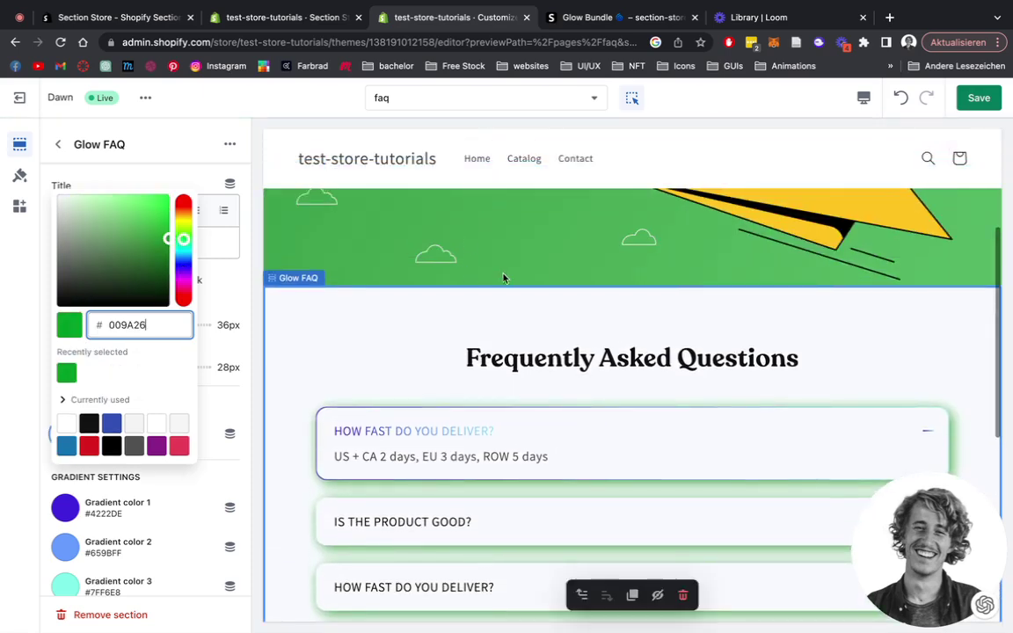
# Try the light green A7FFBD as Accordion Icon Blur color and settle on the mid green 5FC177
pyautogui.moveTo(144, 225); pyautogui.dragTo(97, 195)
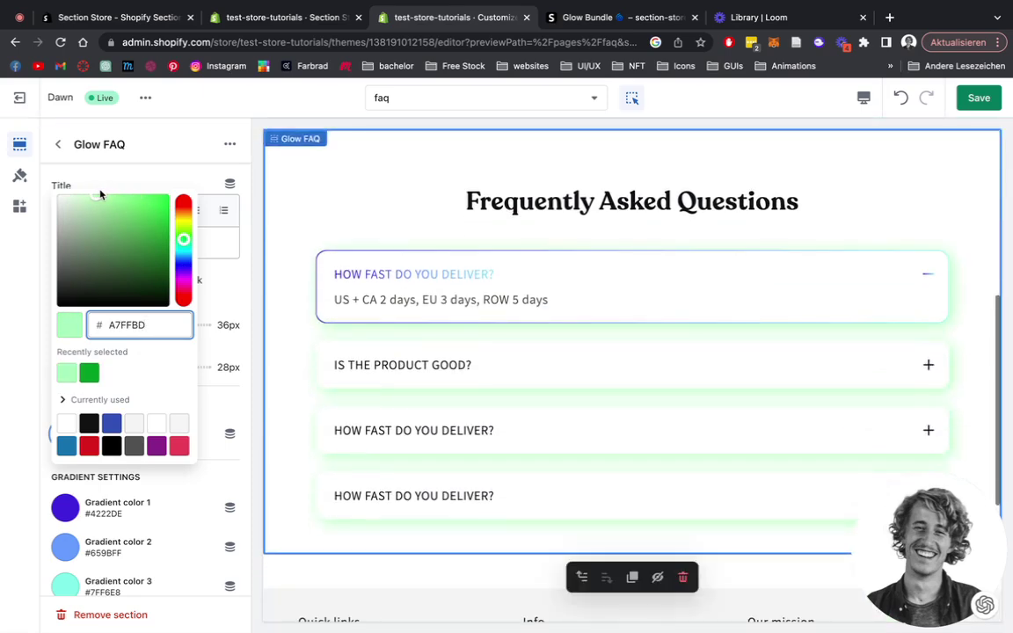
pyautogui.scroll(5, 440, 257)
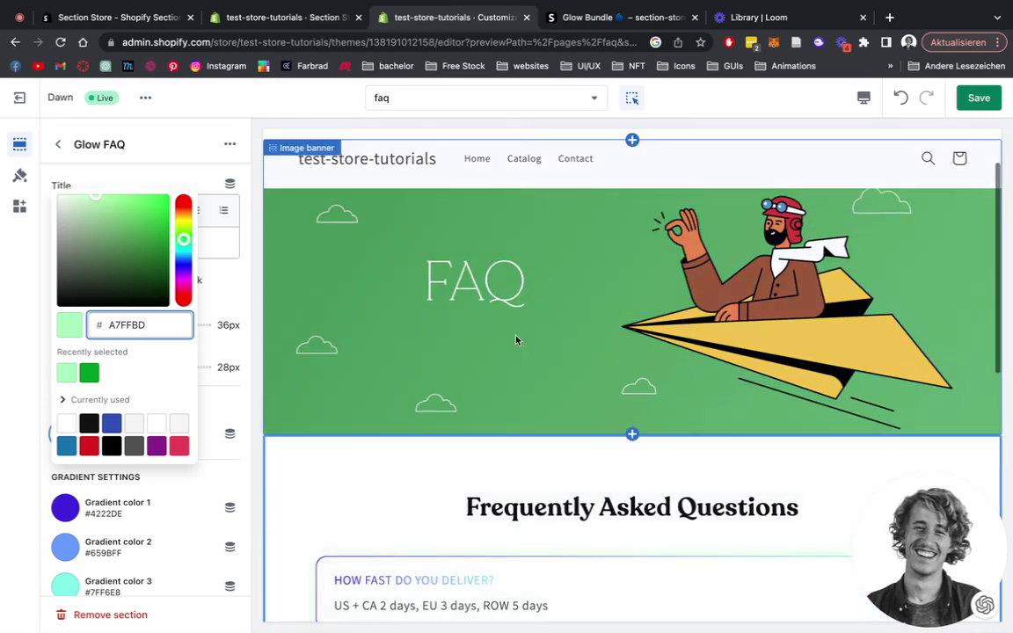
pyautogui.scroll(-3, 451, 302)
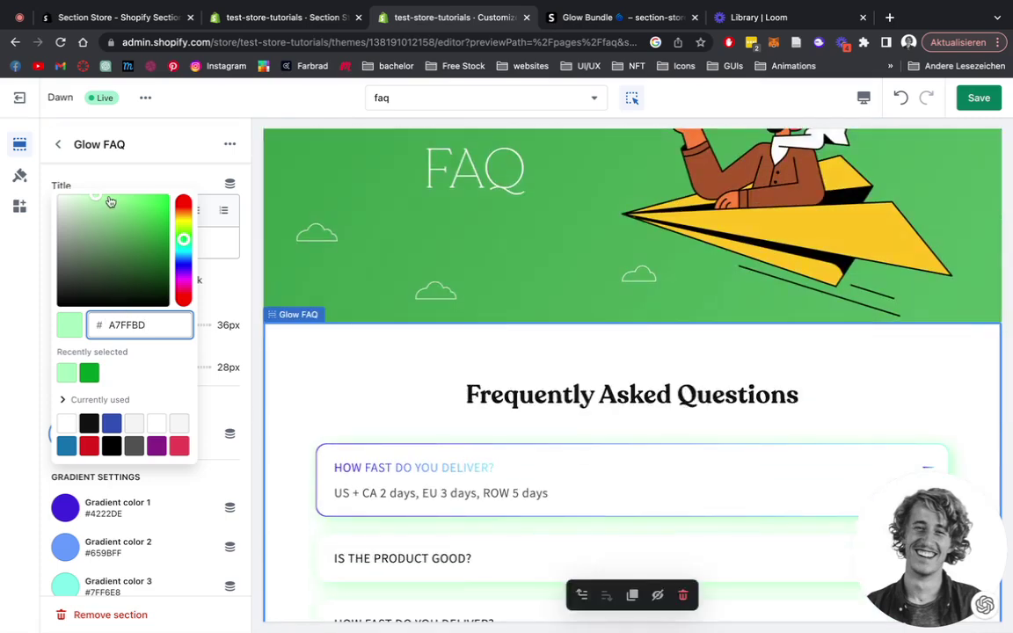
pyautogui.moveTo(104, 195); pyautogui.dragTo(113, 225)
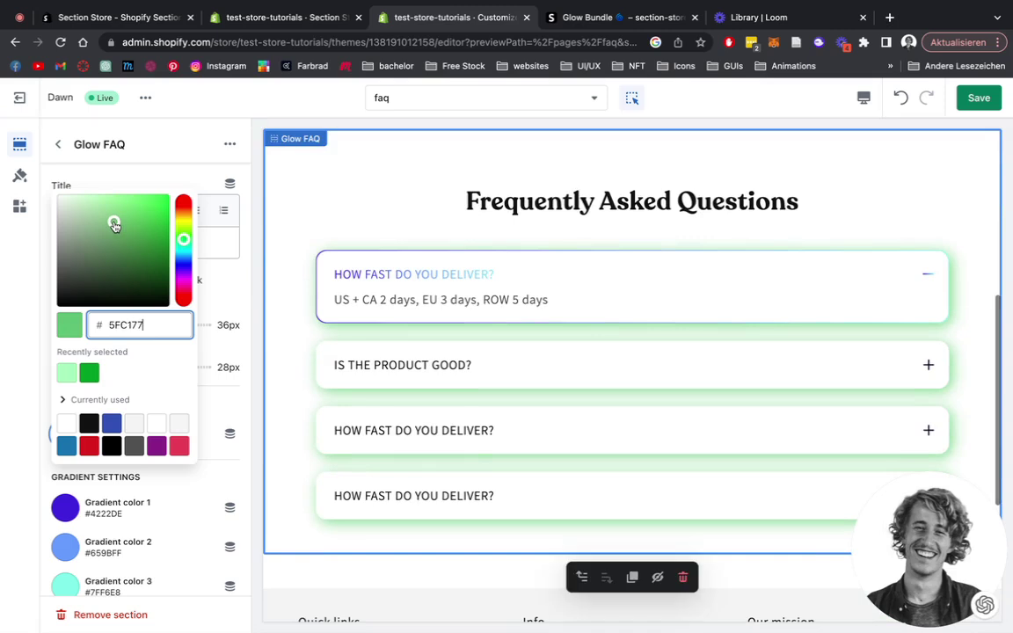
pyautogui.click(248, 221)
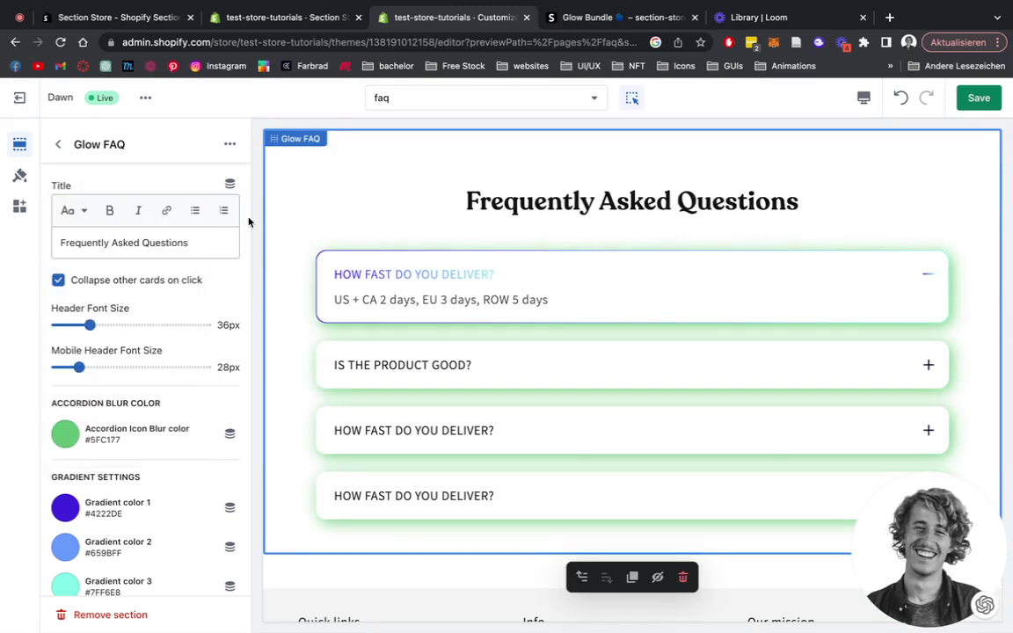
# Set the Glow FAQ section's Gradient color 1 to the recently used green 009A26
pyautogui.click(76, 513)
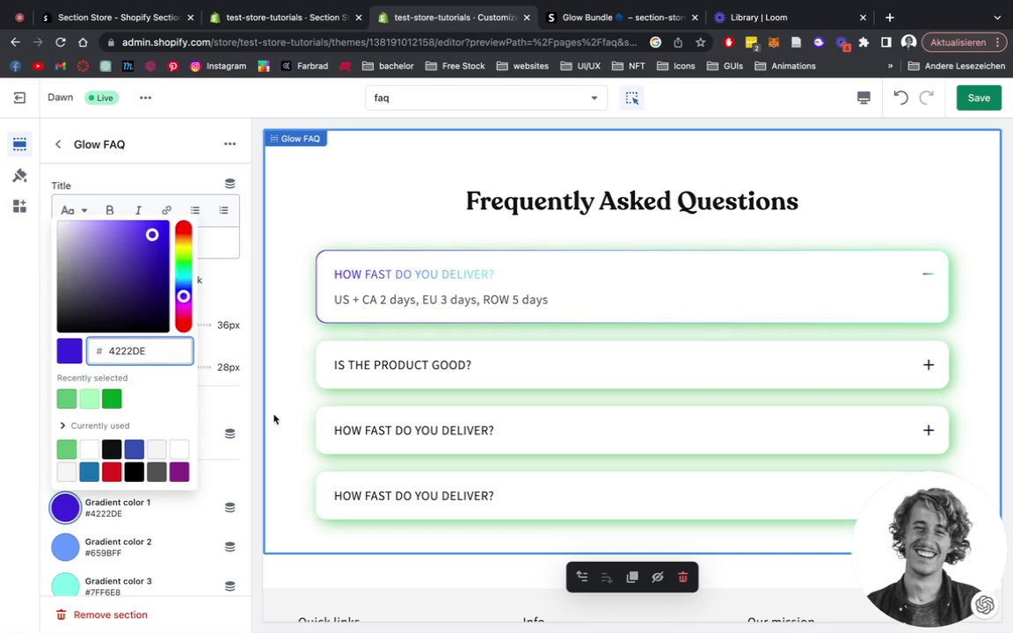
pyautogui.click(246, 318)
pyautogui.scroll(-1, 246, 318)
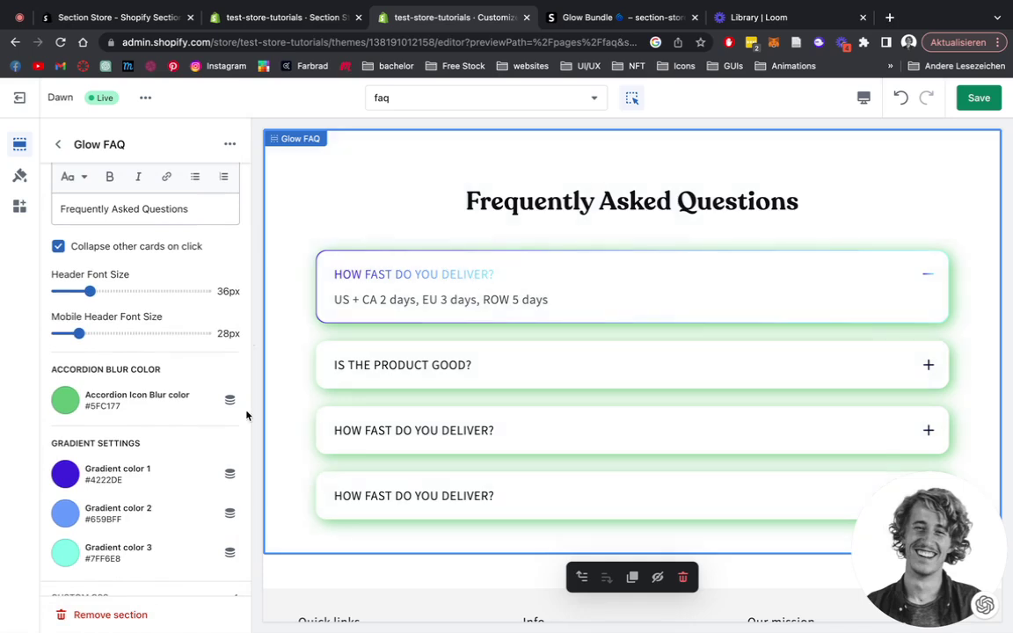
pyautogui.click(67, 476)
pyautogui.click(111, 364)
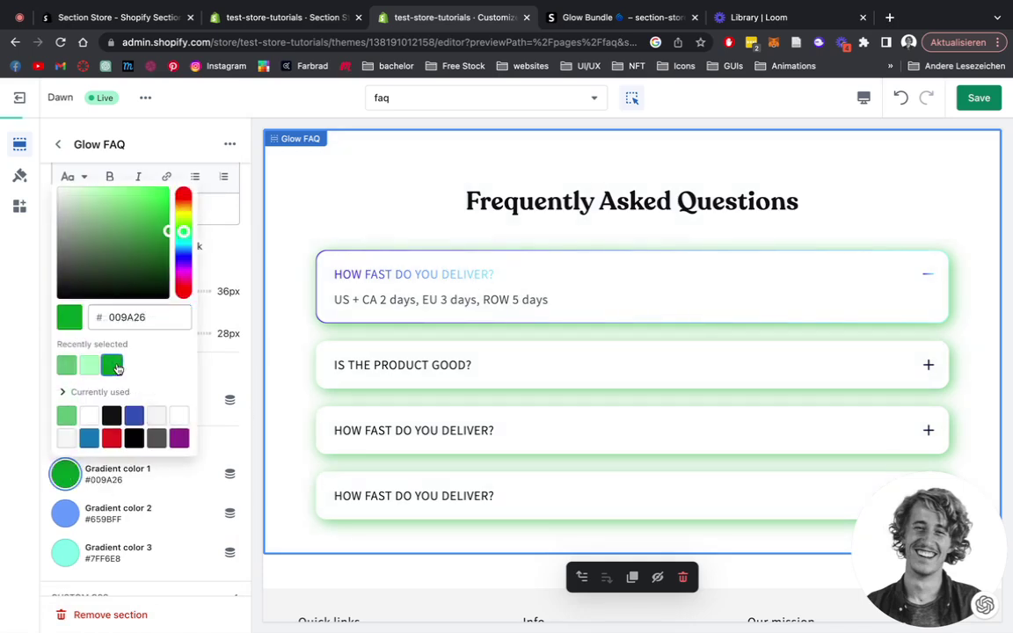
# Set Gradient color 2 to A7FFBD and Gradient color 3 to 5FC177 from the recently used colors
pyautogui.click(64, 513)
pyautogui.click(90, 405)
pyautogui.click(75, 556)
pyautogui.click(68, 448)
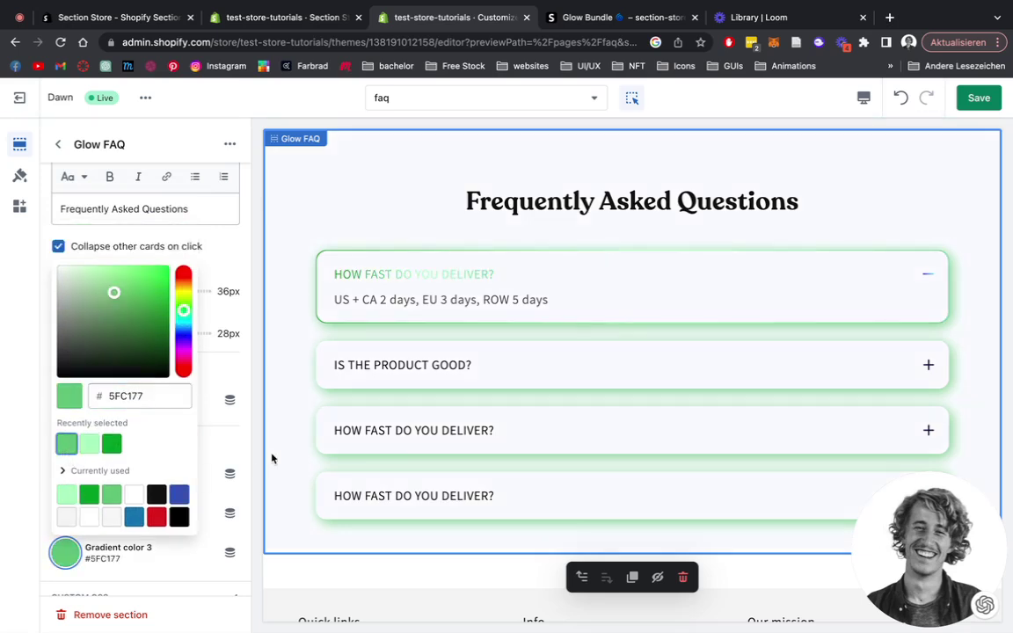
pyautogui.click(254, 417)
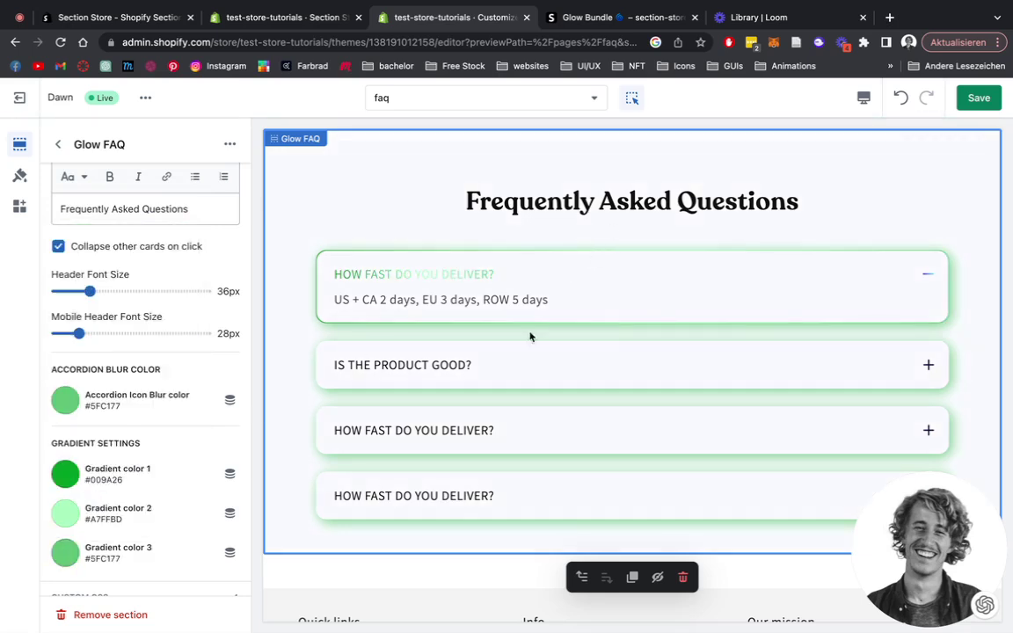
# Examine the Glow FAQ section's settings, its list of cards and the recolored accordion in the page preview
pyautogui.scroll(-1, 236, 380)
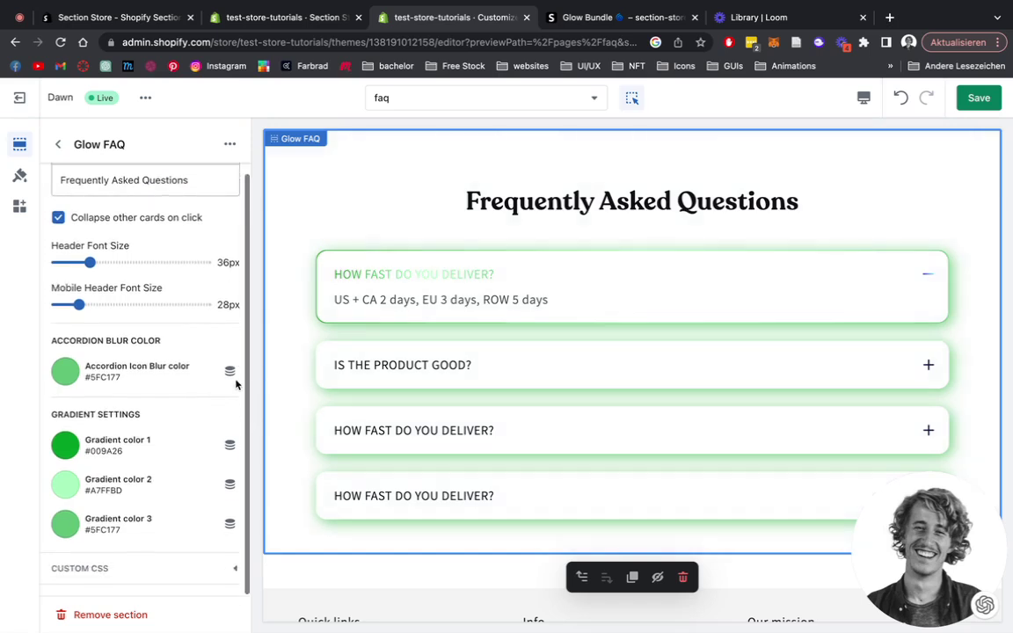
pyautogui.scroll(2, 236, 384)
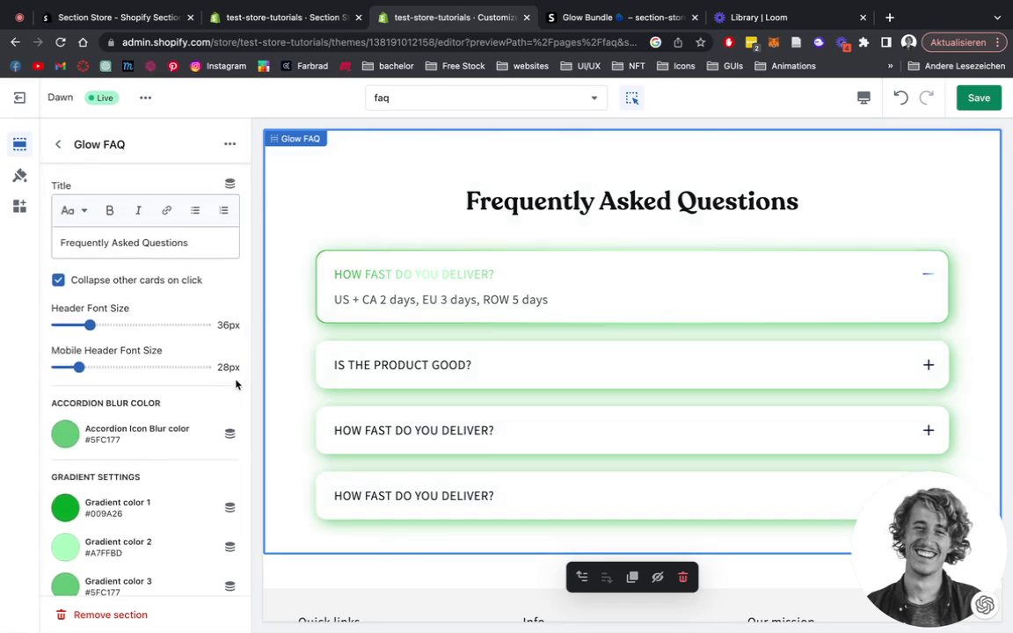
pyautogui.scroll(-1, 169, 446)
pyautogui.scroll(-1, 169, 445)
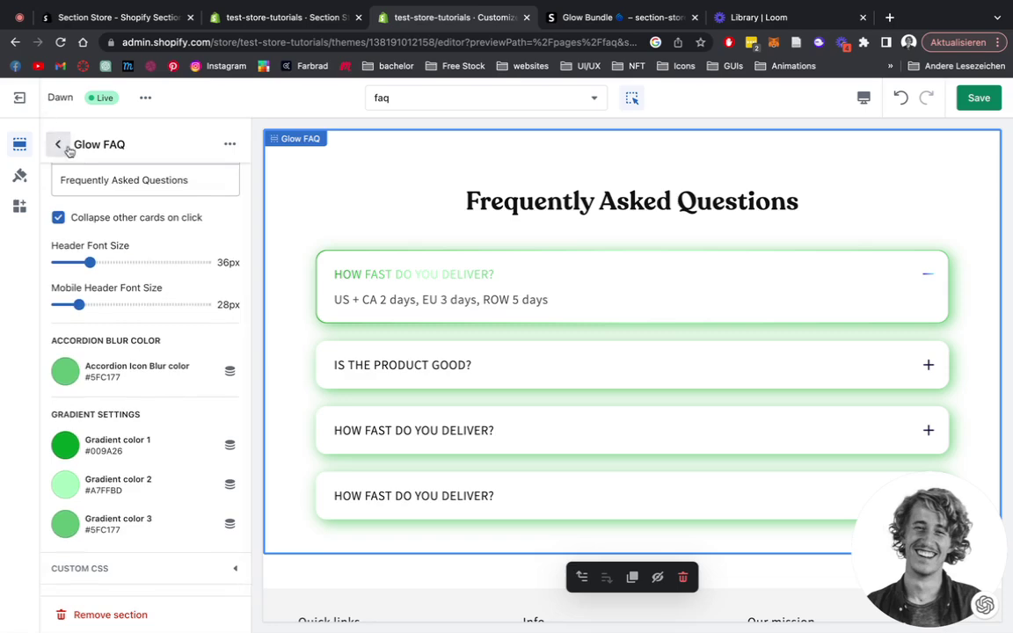
pyautogui.click(57, 144)
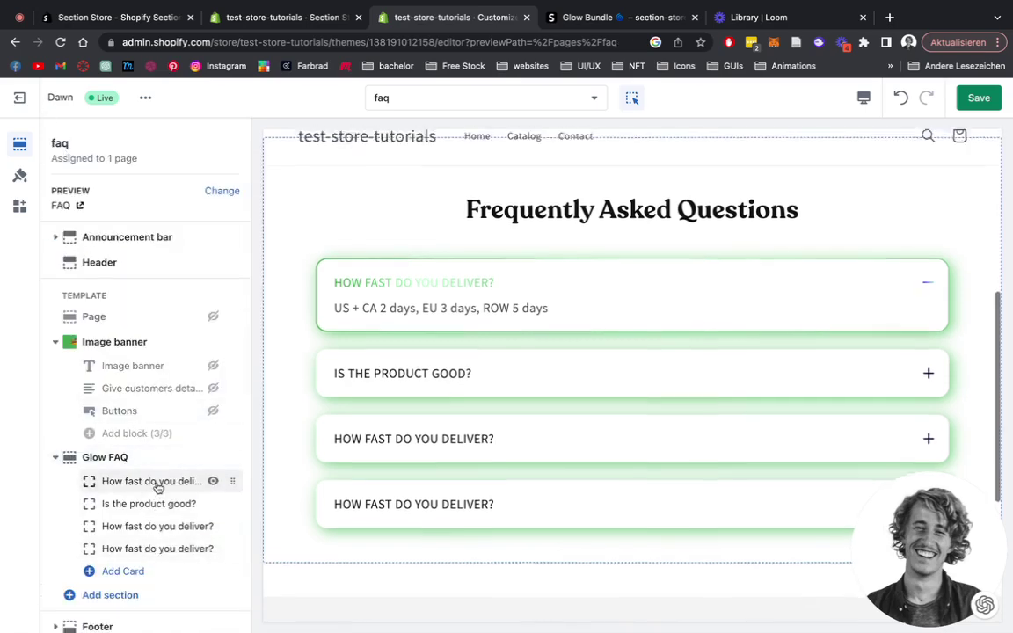
pyautogui.click(156, 481)
pyautogui.click(24, 143)
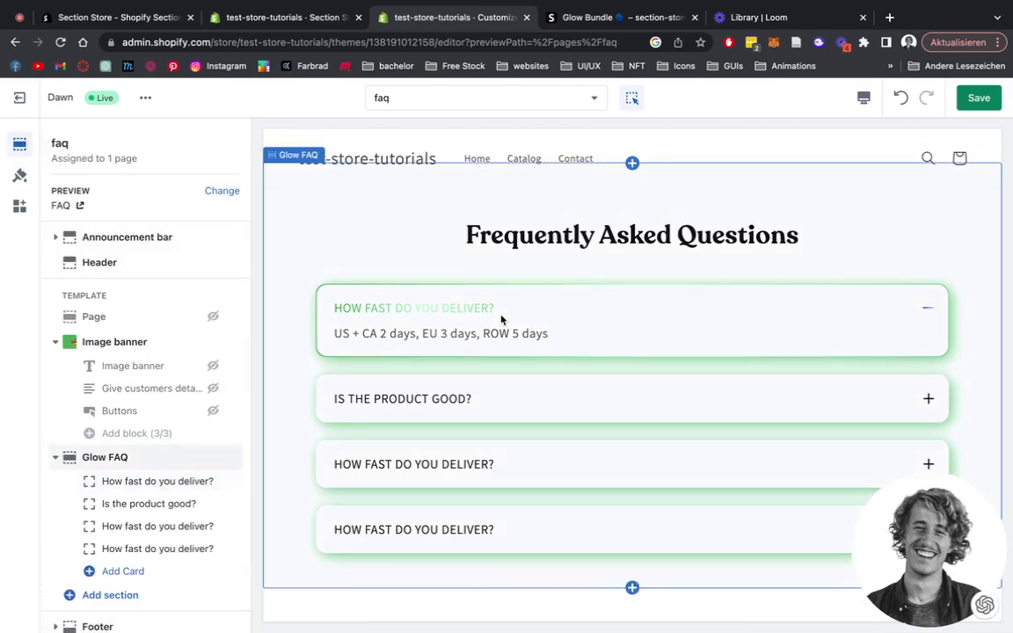
pyautogui.scroll(2, 527, 318)
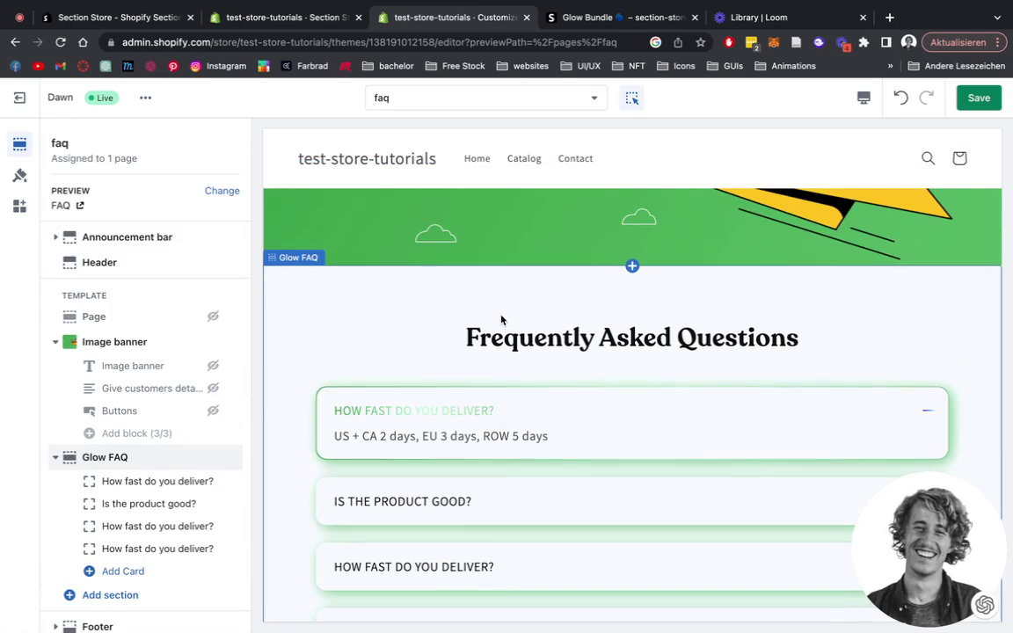
pyautogui.scroll(-1, 502, 321)
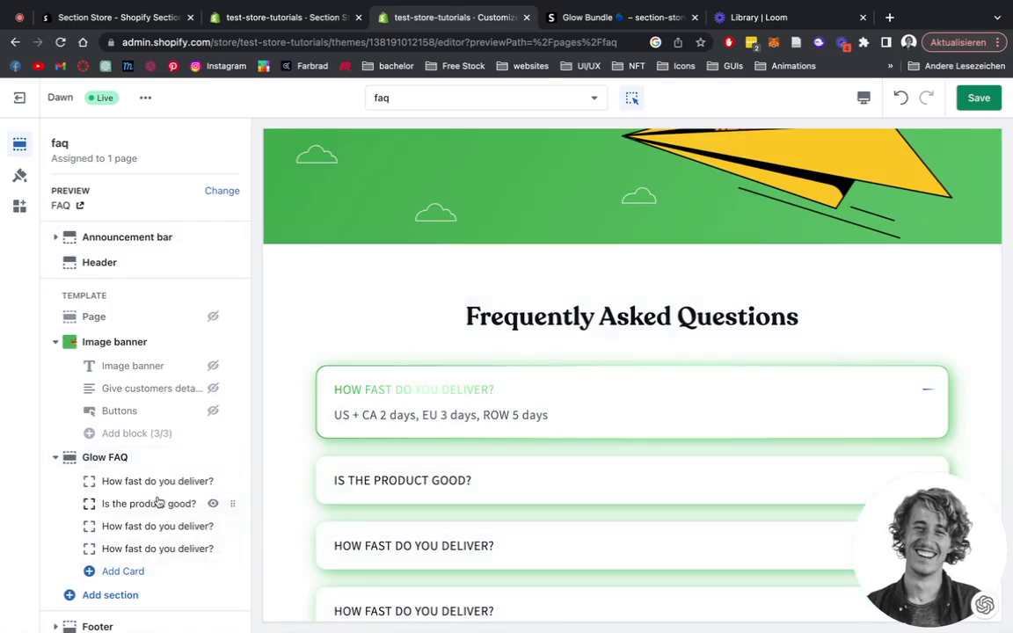
pyautogui.click(132, 459)
pyautogui.scroll(-2, 140, 527)
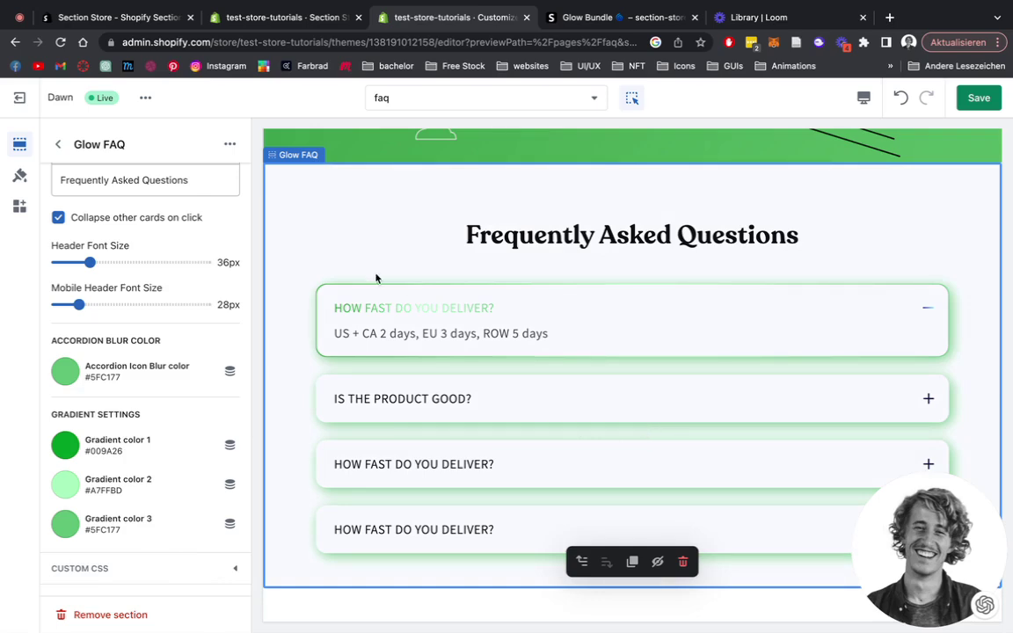
# Save the FAQ template changes and open the live store preview in a new tab
pyautogui.scroll(5, 368, 322)
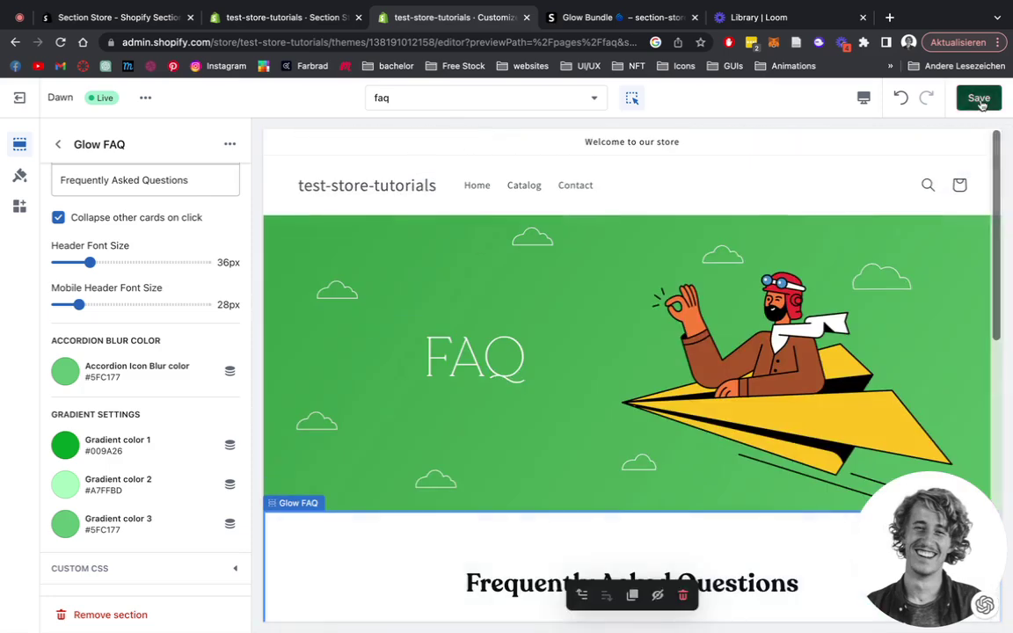
pyautogui.click(978, 98)
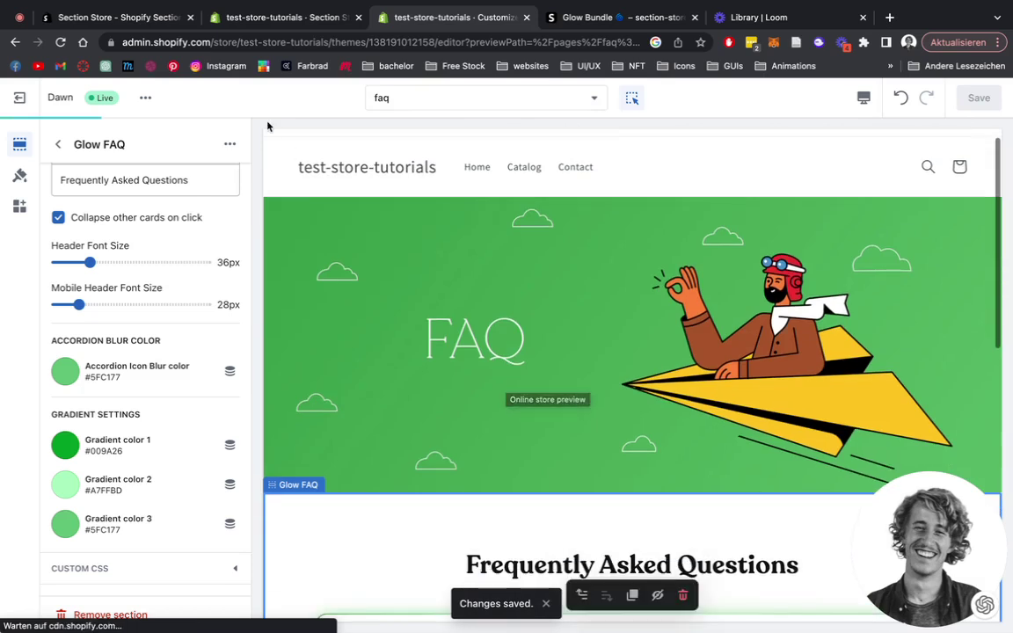
pyautogui.click(146, 98)
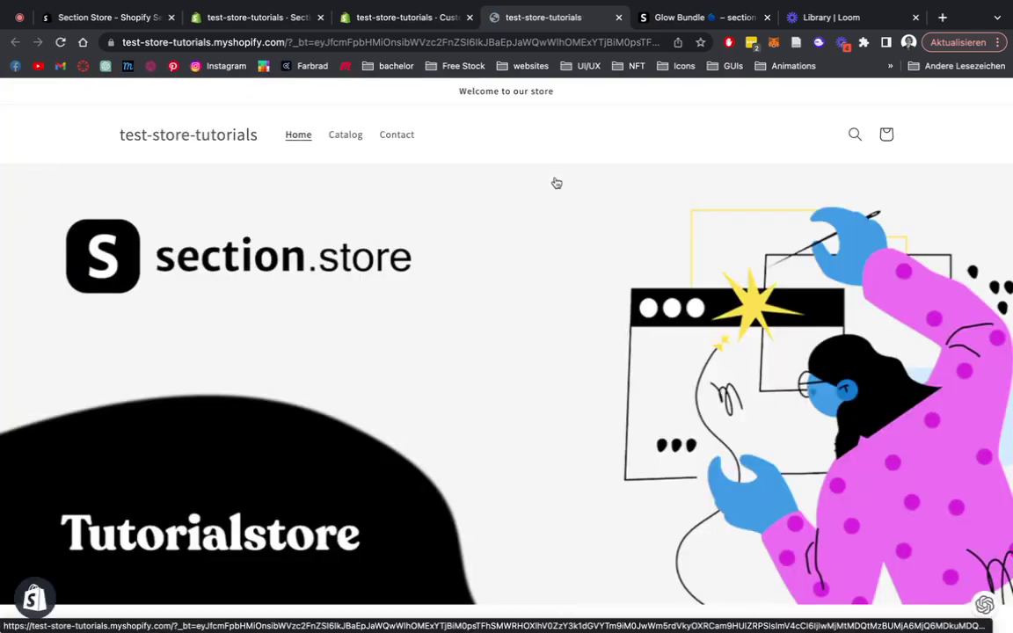
# Search the live store for "faq" and open the FAQ page from the search results
pyautogui.scroll(-12, 555, 183)
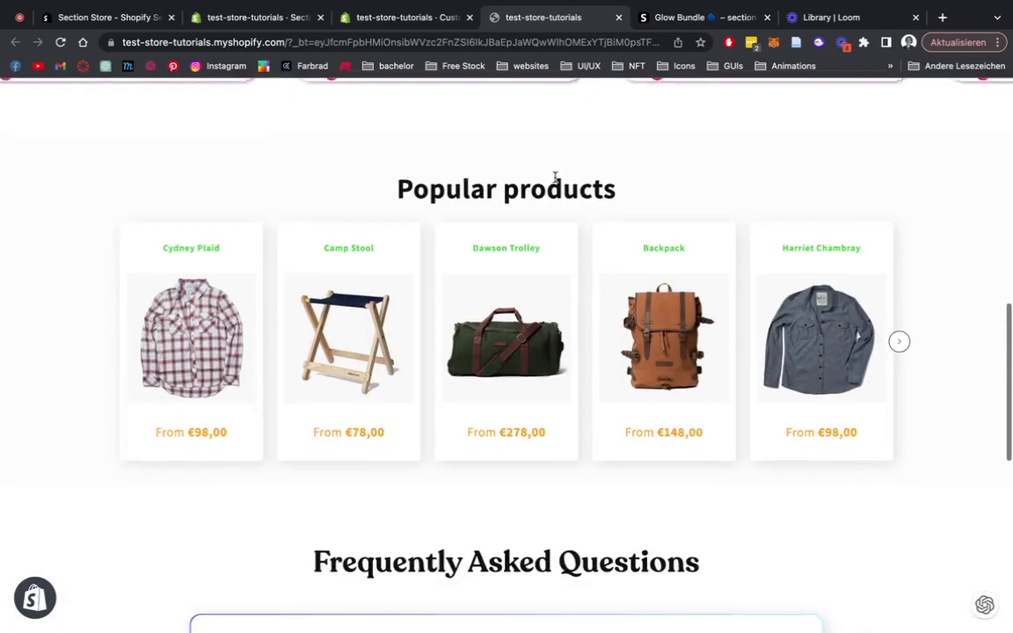
pyautogui.scroll(-5, 555, 183)
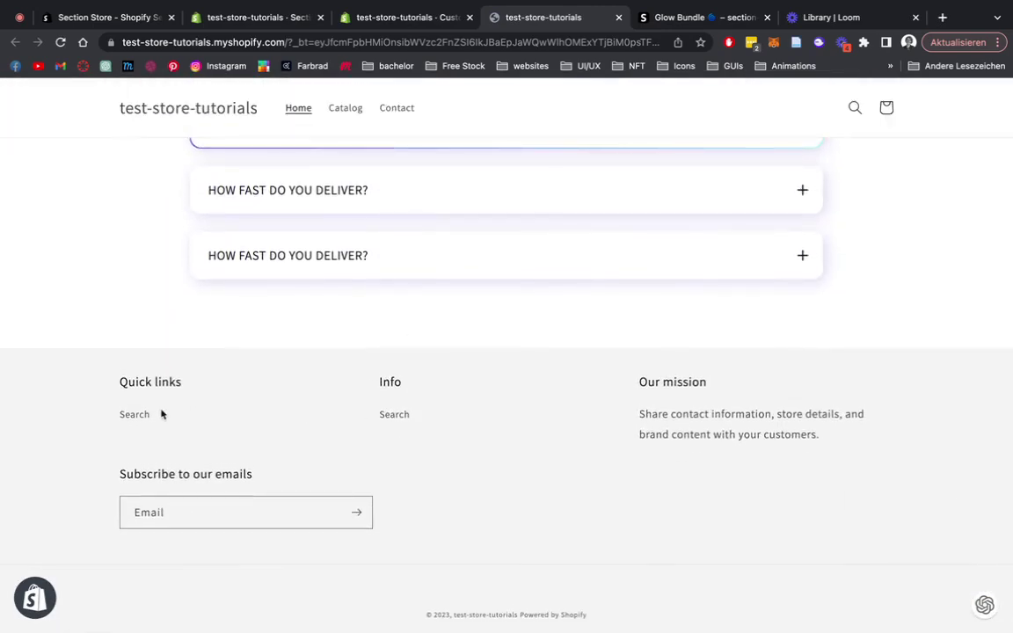
pyautogui.click(858, 109)
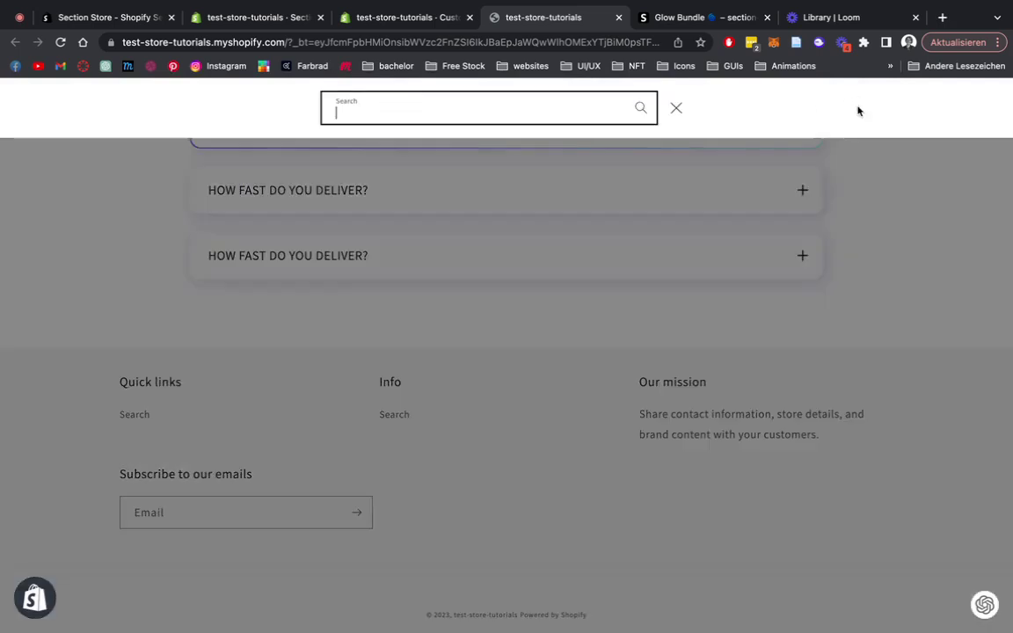
pyautogui.write('faq')
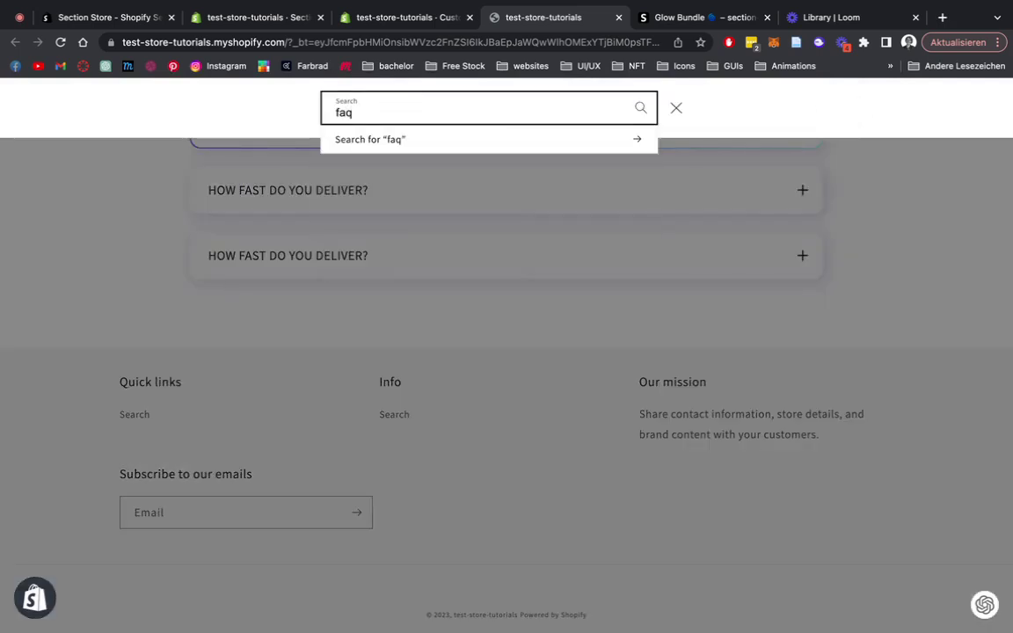
pyautogui.click(380, 140)
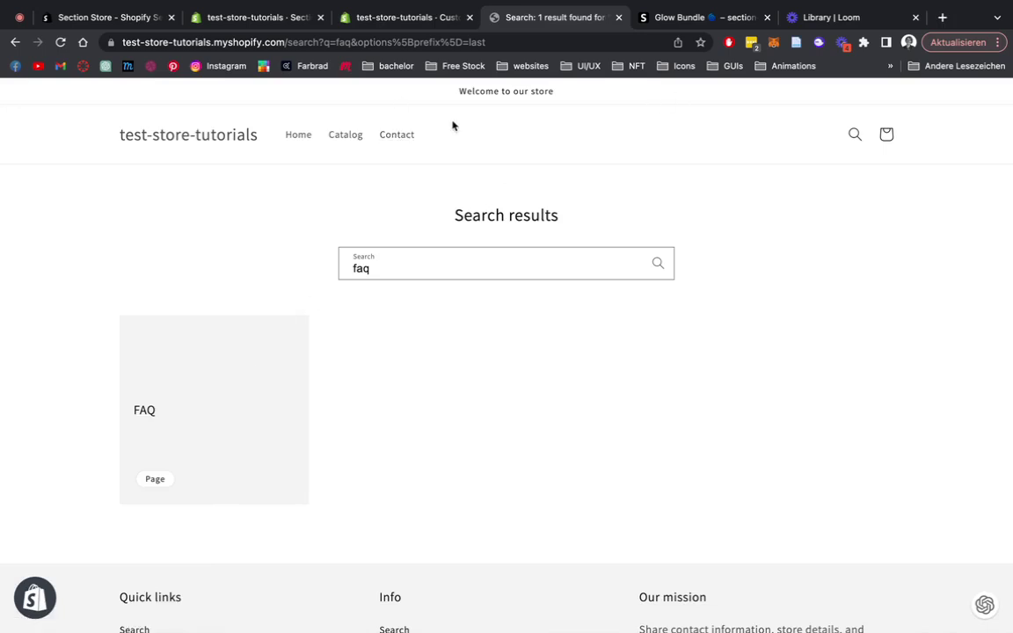
pyautogui.click(235, 369)
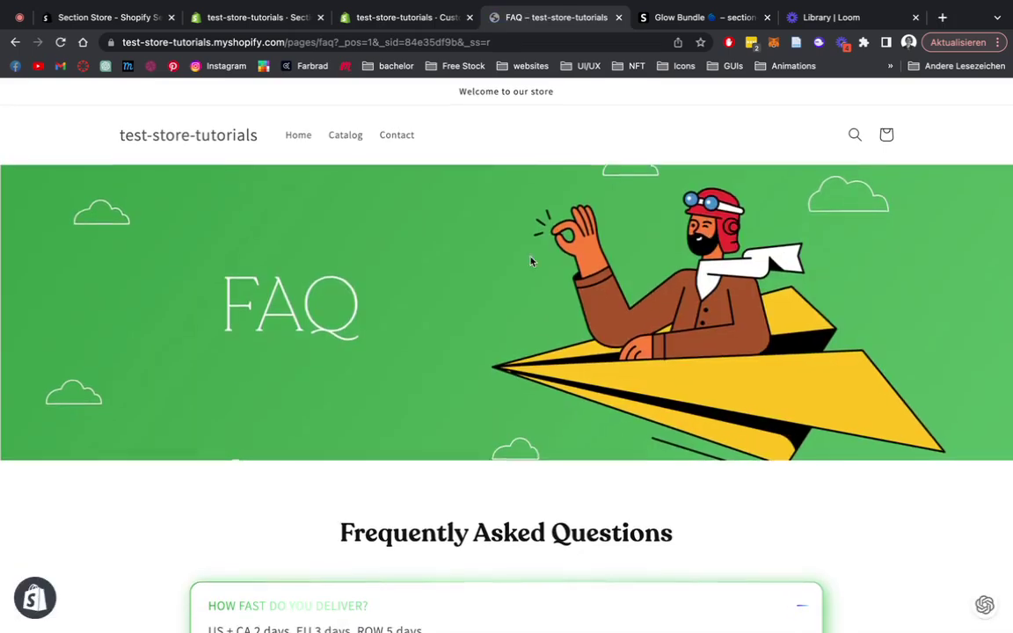
# Test the Frequently Asked Questions accordion on the live FAQ page by expanding and collapsing each of its questions
pyautogui.scroll(-3, 837, 321)
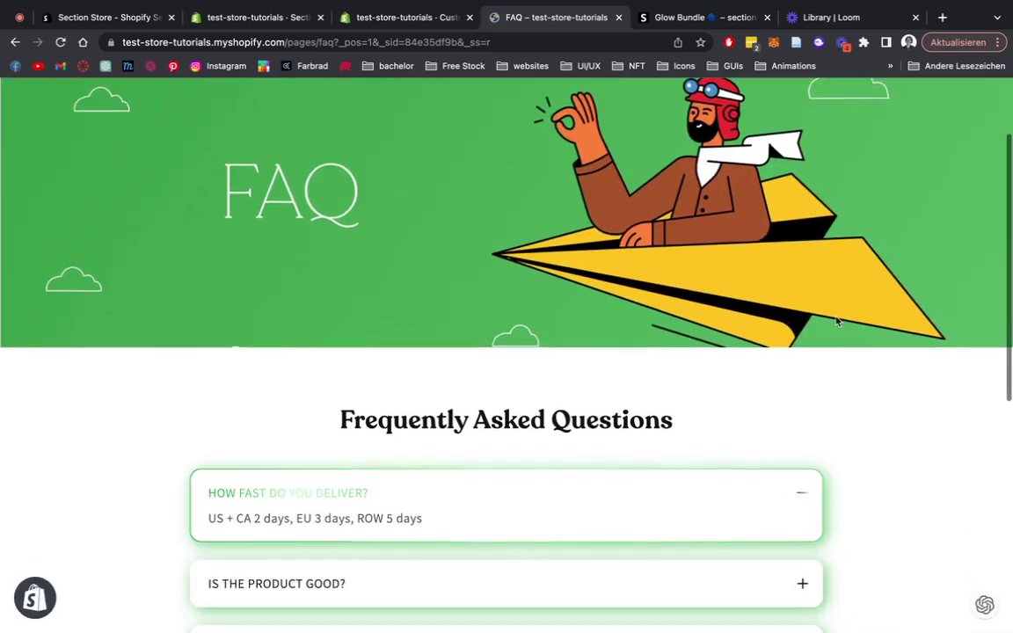
pyautogui.scroll(-2, 836, 321)
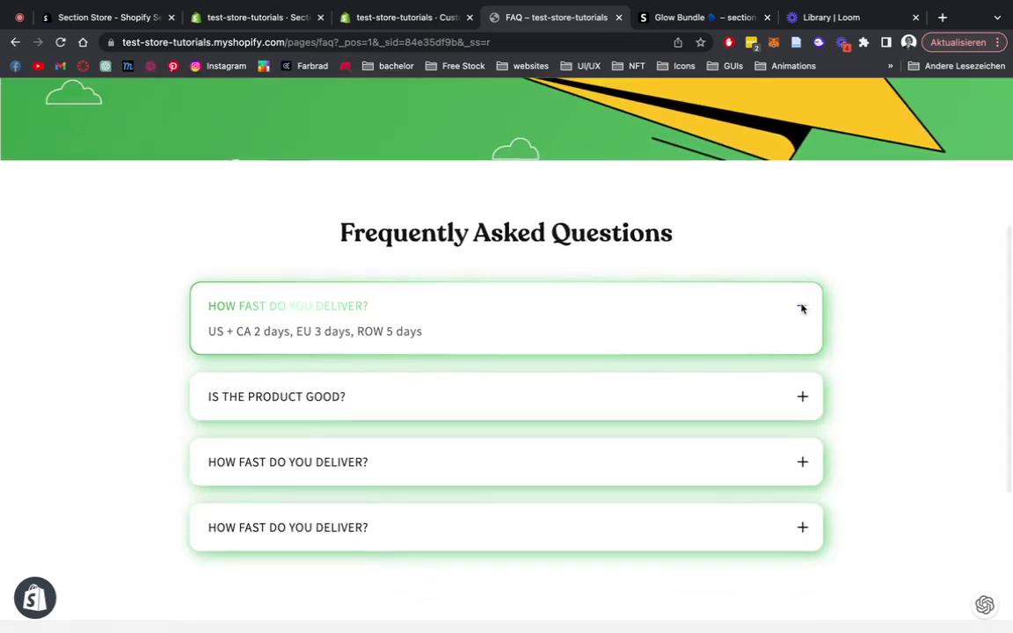
pyautogui.click(802, 307)
pyautogui.click(801, 371)
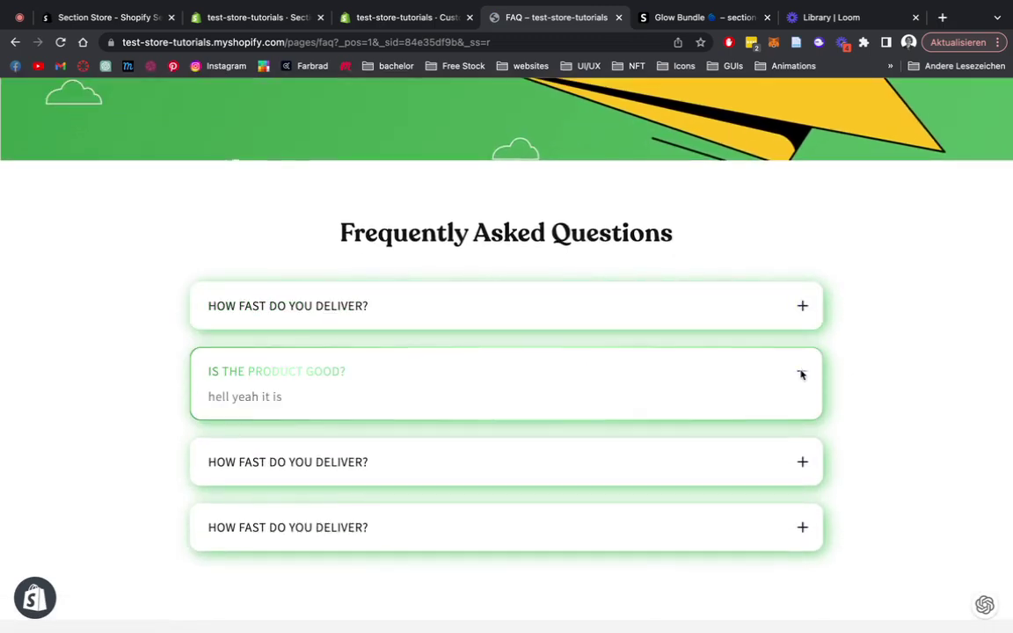
pyautogui.click(802, 373)
pyautogui.click(802, 437)
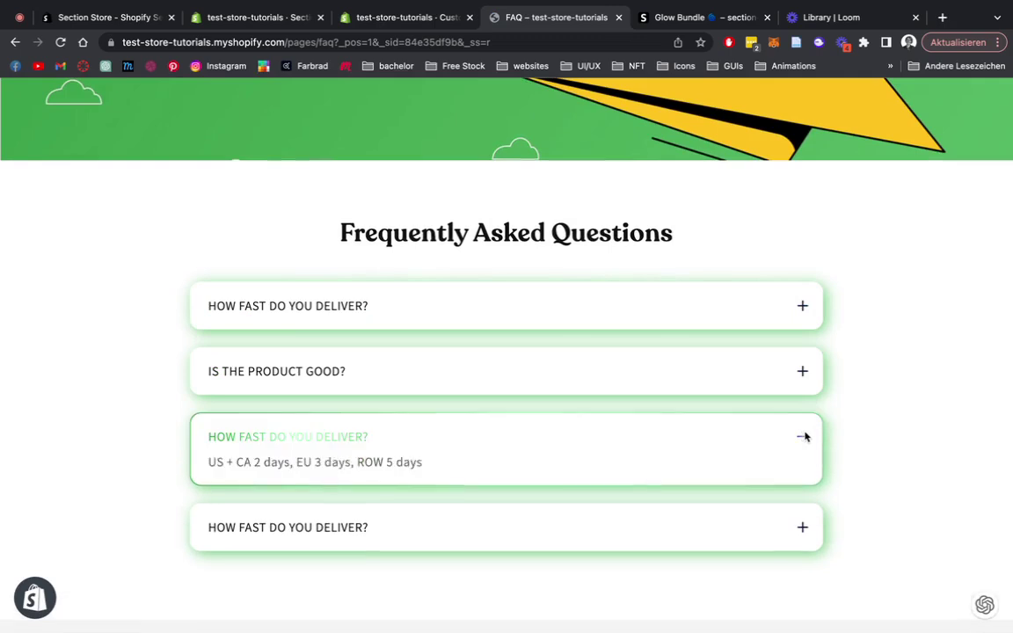
pyautogui.click(803, 436)
pyautogui.click(803, 508)
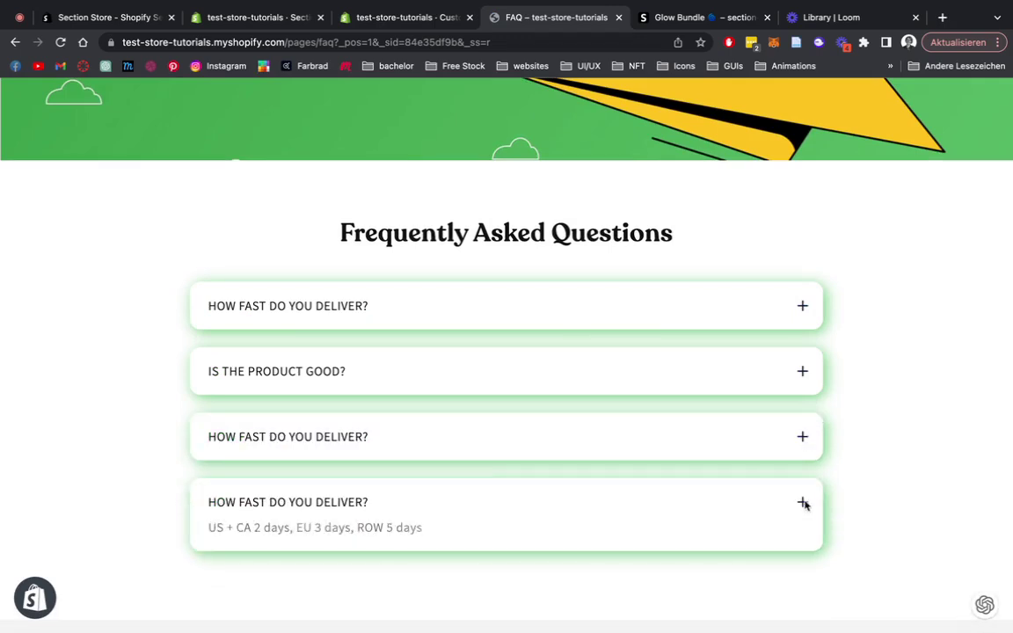
pyautogui.click(803, 506)
pyautogui.click(802, 306)
pyautogui.click(803, 310)
# Examine the live FAQ page's image banner and the green glowing question cards below it
pyautogui.scroll(1, 803, 313)
pyautogui.scroll(5, 802, 313)
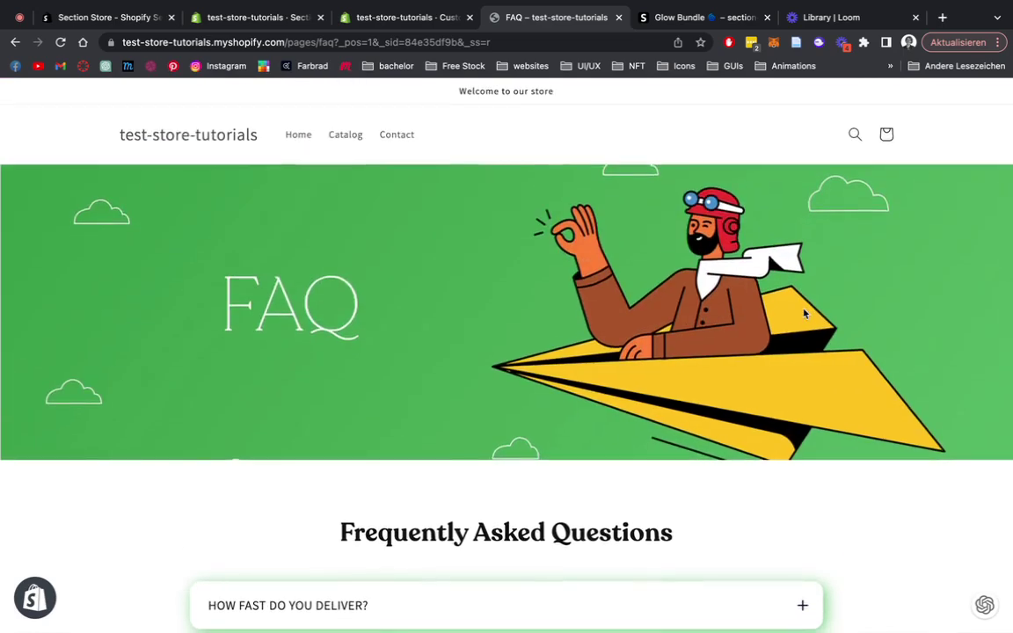
pyautogui.scroll(-1, 803, 313)
pyautogui.scroll(-8, 804, 314)
pyautogui.scroll(1, 803, 313)
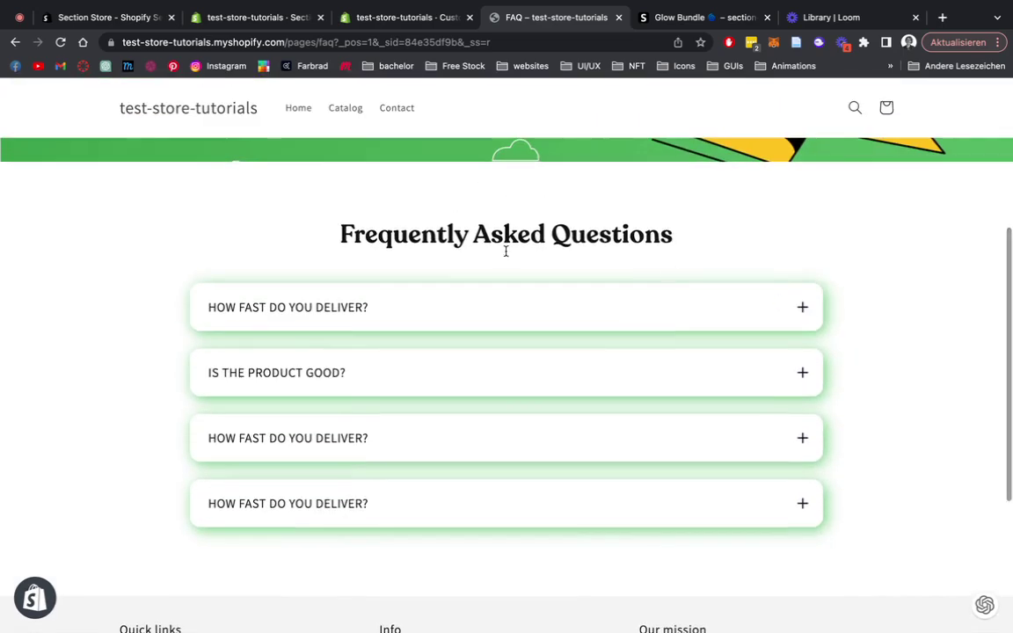
pyautogui.scroll(1, 783, 230)
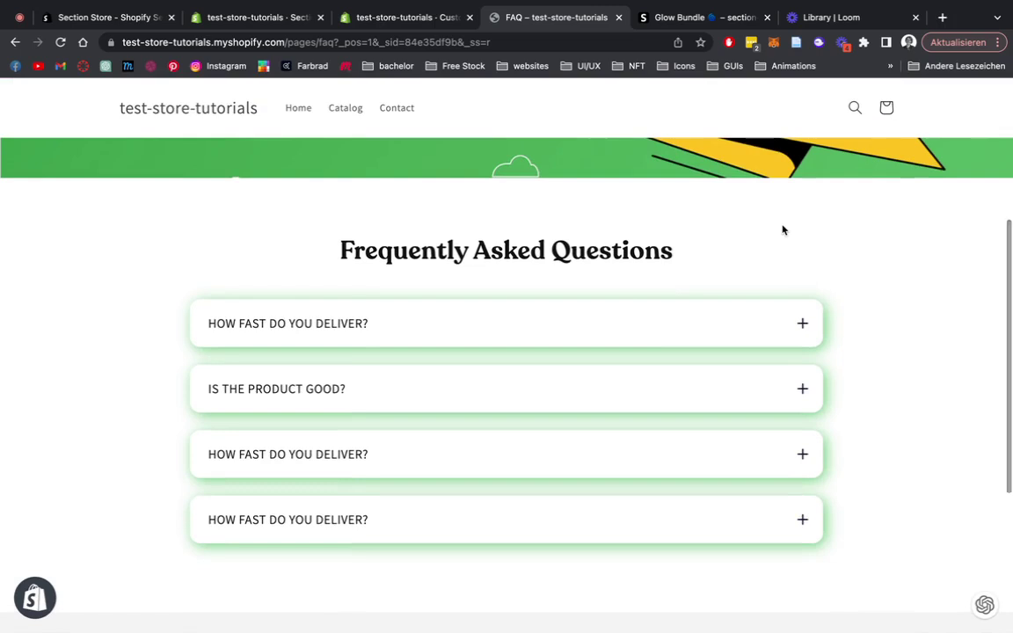
pyautogui.scroll(5, 782, 230)
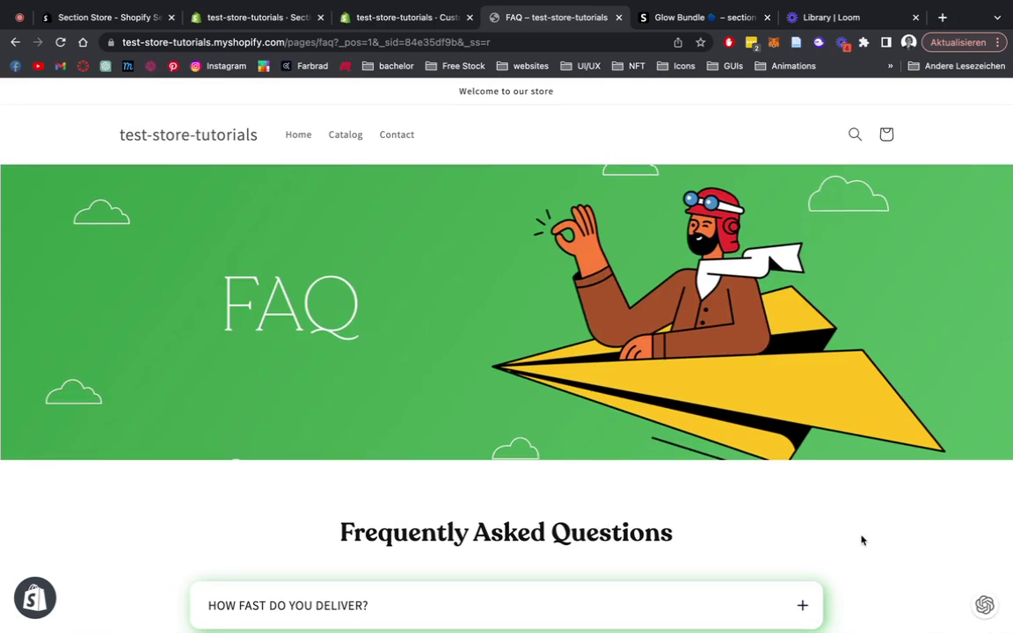
pyautogui.scroll(-1, 861, 540)
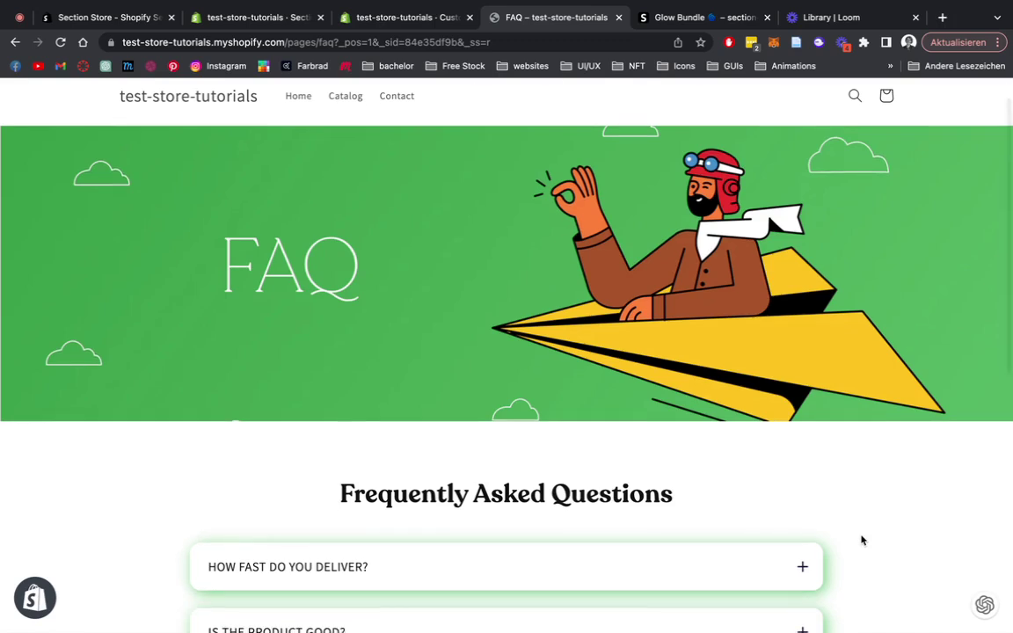
pyautogui.scroll(1, 861, 540)
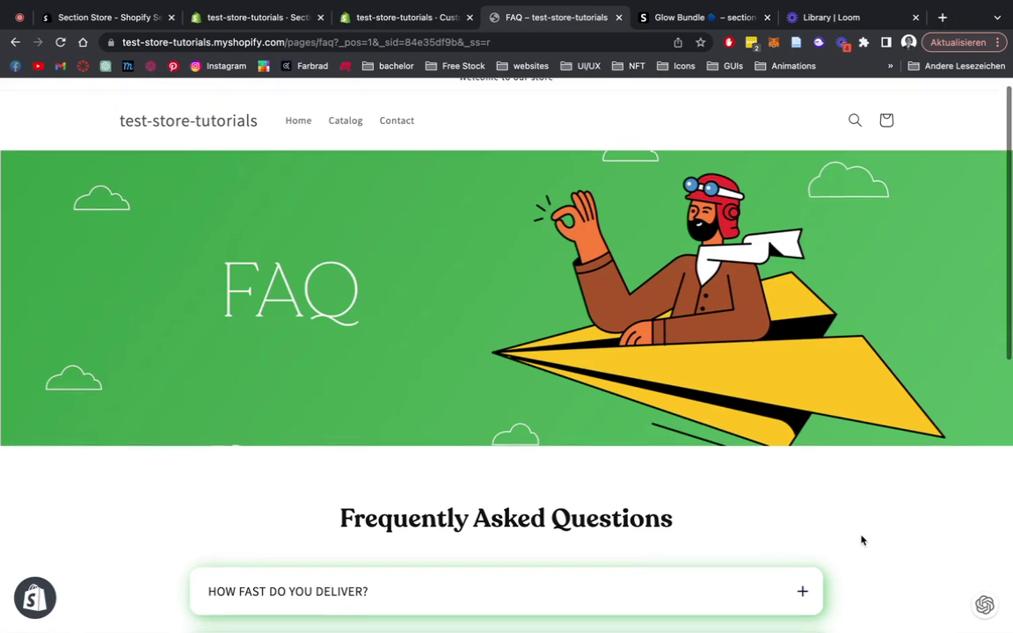